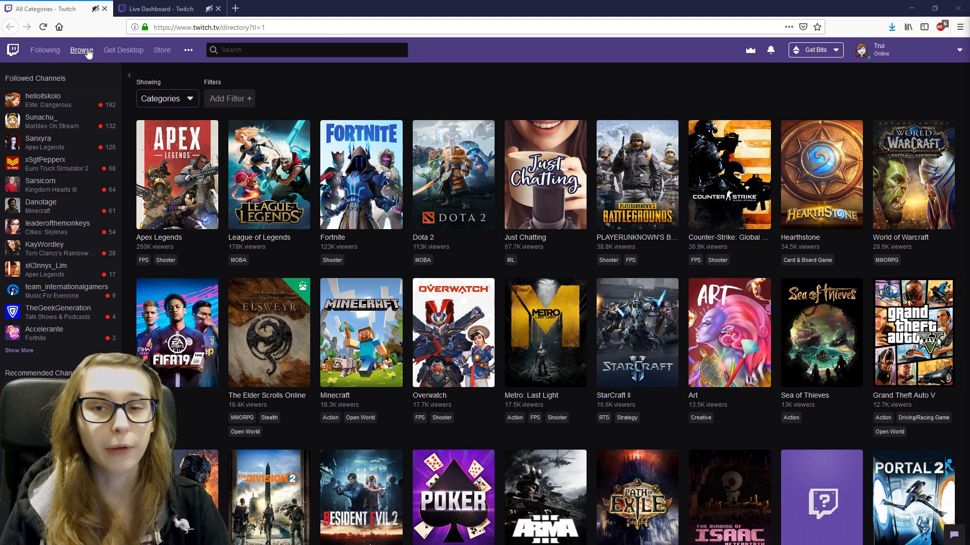
- Show the tag filter list on the Browse Categories directory
{"action": "left_click", "coordinate": [218, 101]}
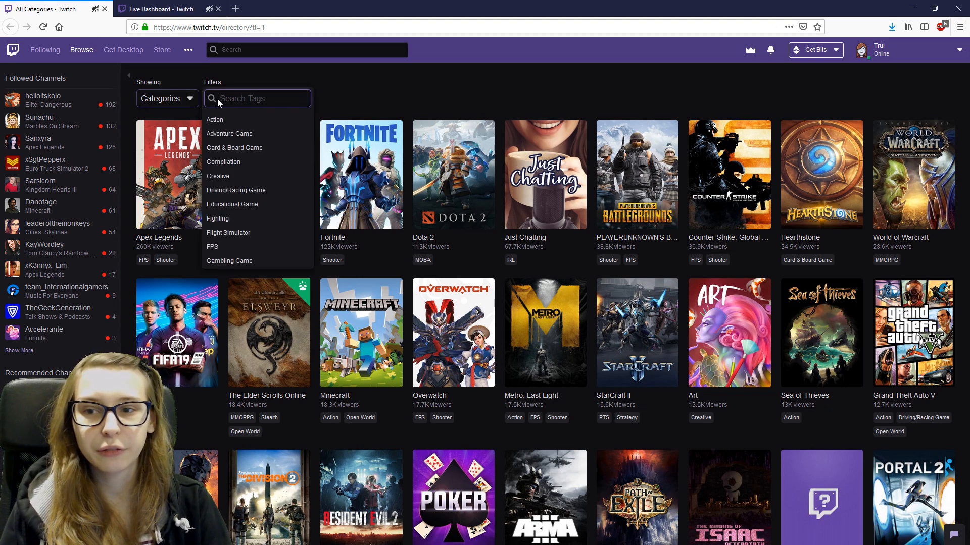
{"action": "scroll", "coordinate": [235, 166], "scroll_direction": "down", "scroll_amount": 2}
{"action": "scroll", "coordinate": [237, 173], "scroll_direction": "down", "scroll_amount": 2}
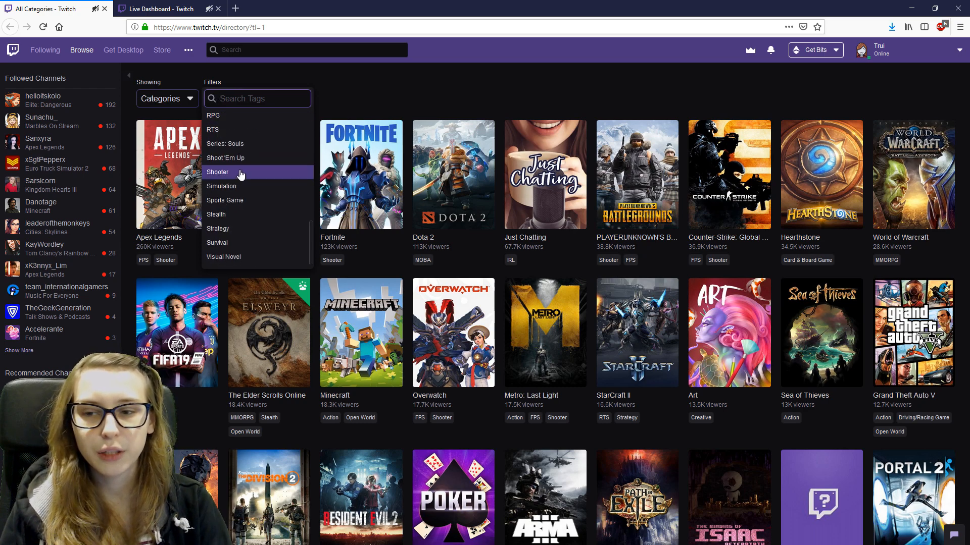
{"action": "scroll", "coordinate": [249, 193], "scroll_direction": "up", "scroll_amount": 5}
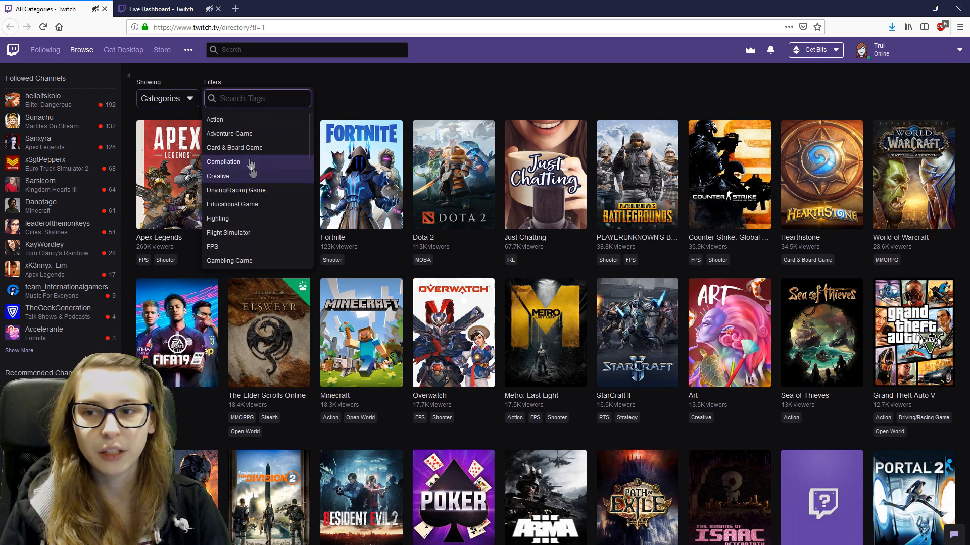
{"action": "scroll", "coordinate": [235, 212], "scroll_direction": "down", "scroll_amount": 3}
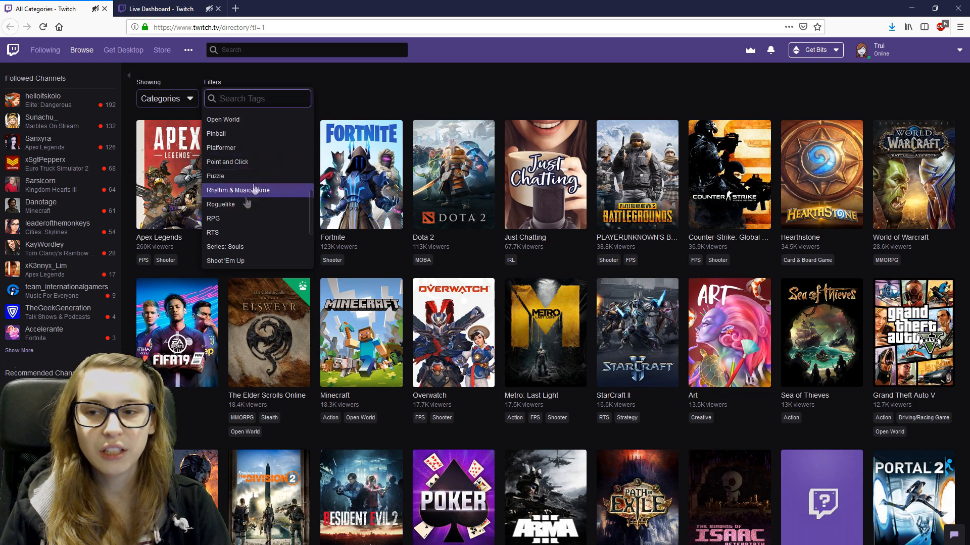
{"action": "scroll", "coordinate": [234, 184], "scroll_direction": "down", "scroll_amount": 3}
{"action": "scroll", "coordinate": [234, 183], "scroll_direction": "up", "scroll_amount": 1}
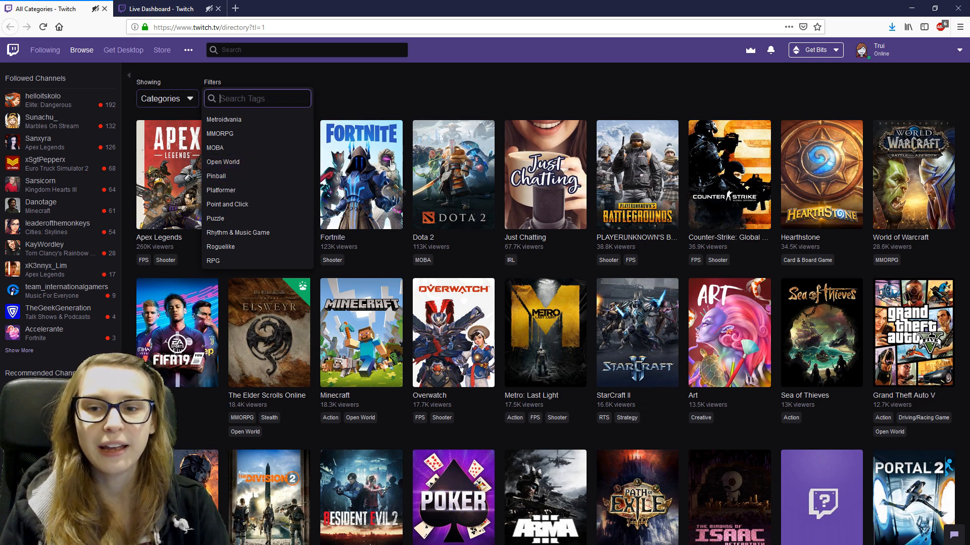
{"action": "scroll", "coordinate": [224, 149], "scroll_direction": "up", "scroll_amount": 3}
{"action": "scroll", "coordinate": [224, 149], "scroll_direction": "up", "scroll_amount": 2}
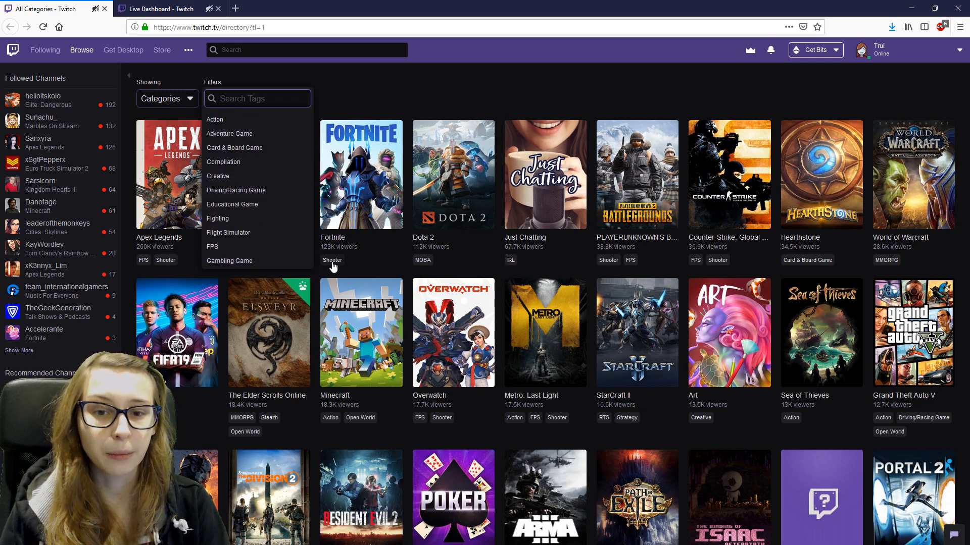
{"action": "scroll", "coordinate": [231, 167], "scroll_direction": "down", "scroll_amount": 2}
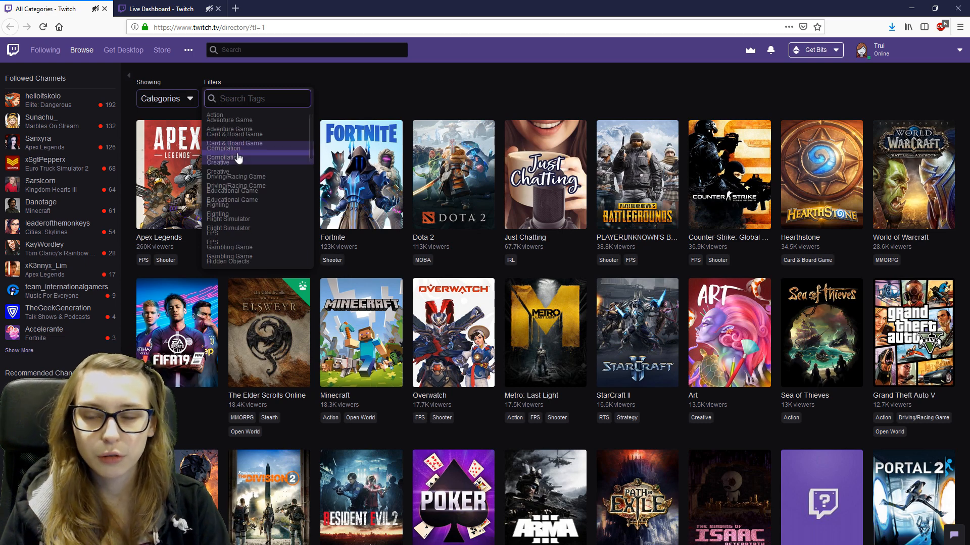
{"action": "scroll", "coordinate": [242, 189], "scroll_direction": "down", "scroll_amount": 1}
{"action": "scroll", "coordinate": [245, 203], "scroll_direction": "down", "scroll_amount": 2}
{"action": "scroll", "coordinate": [243, 219], "scroll_direction": "down", "scroll_amount": 1}
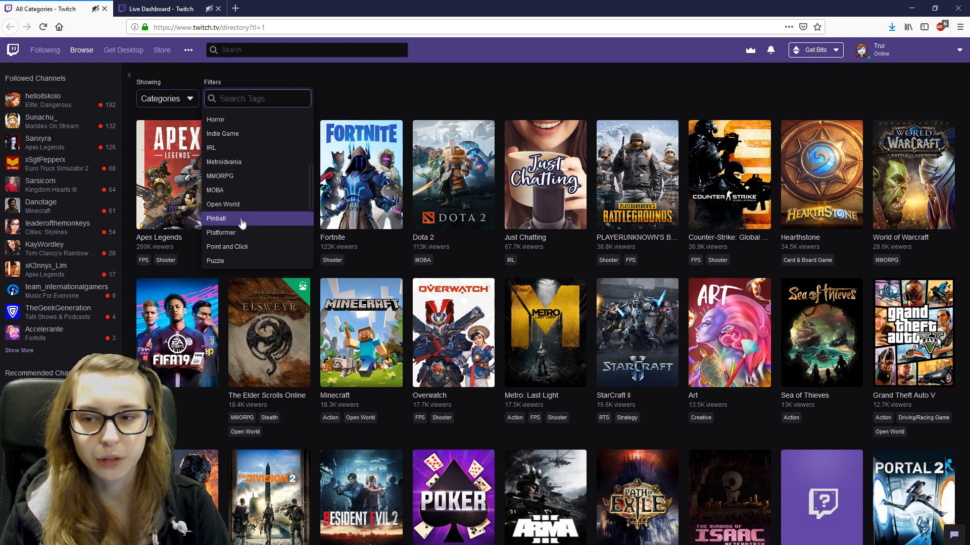
{"action": "scroll", "coordinate": [242, 219], "scroll_direction": "down", "scroll_amount": 2}
{"action": "scroll", "coordinate": [240, 212], "scroll_direction": "down", "scroll_amount": 2}
{"action": "left_click", "coordinate": [227, 190]}
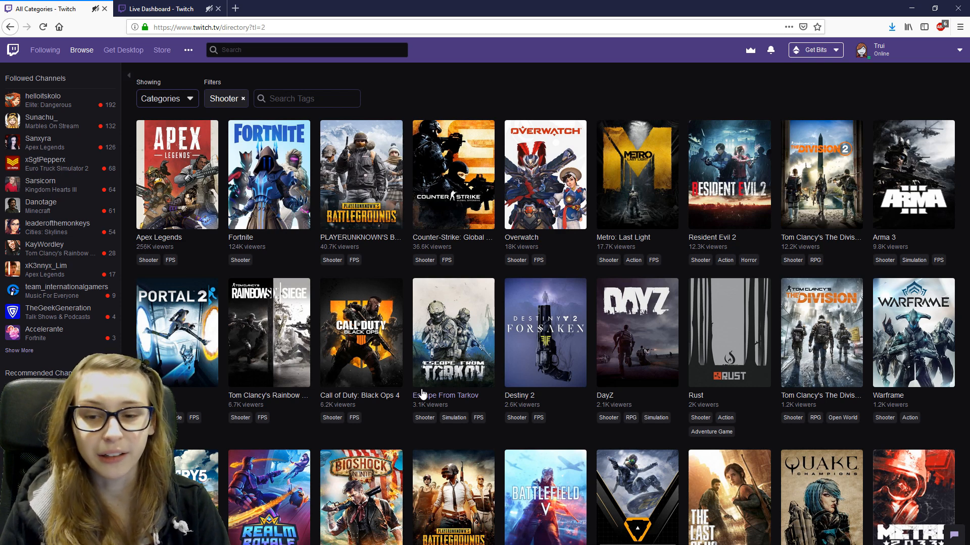
{"action": "key", "text": "alt+Left"}
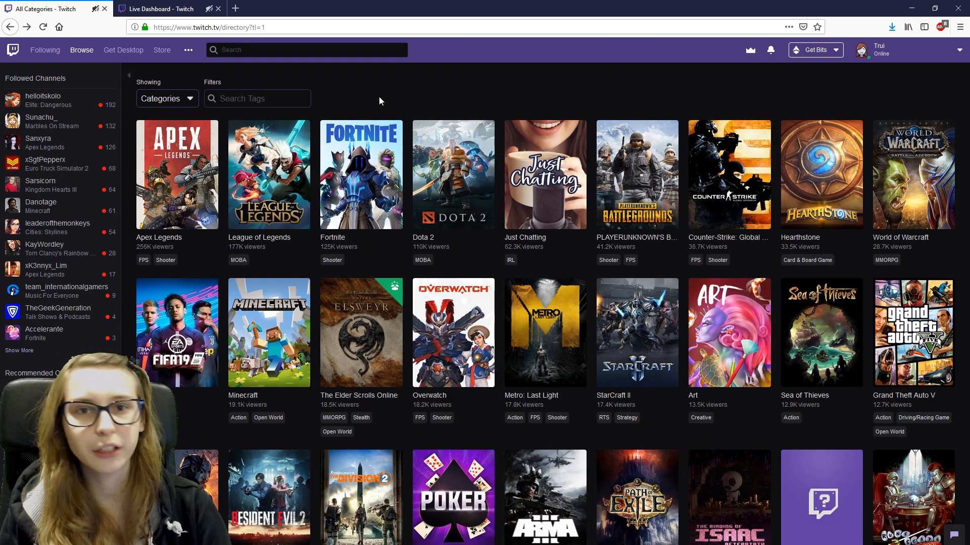
{"action": "left_click", "coordinate": [291, 99]}
{"action": "type", "text": "engl"}
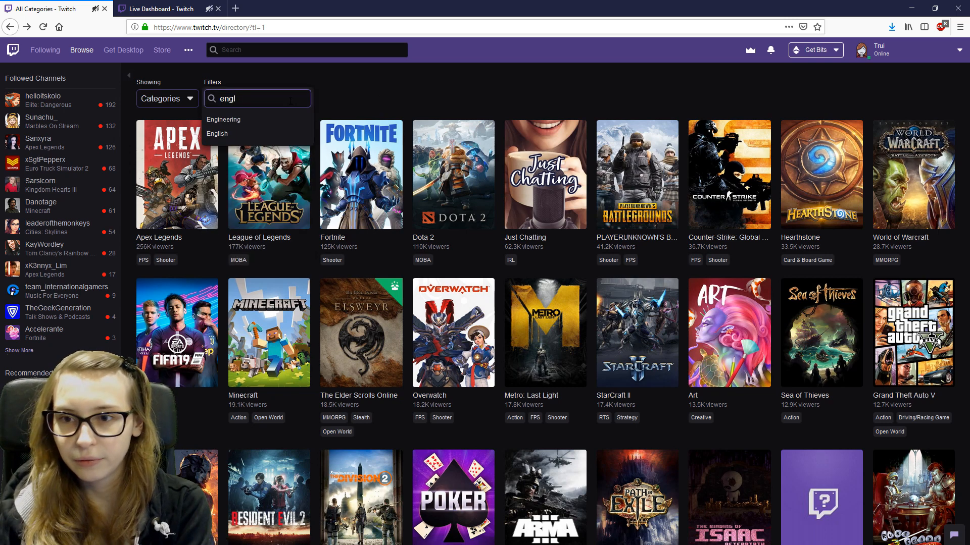
{"action": "type", "text": "is"}
{"action": "left_click", "coordinate": [286, 119]}
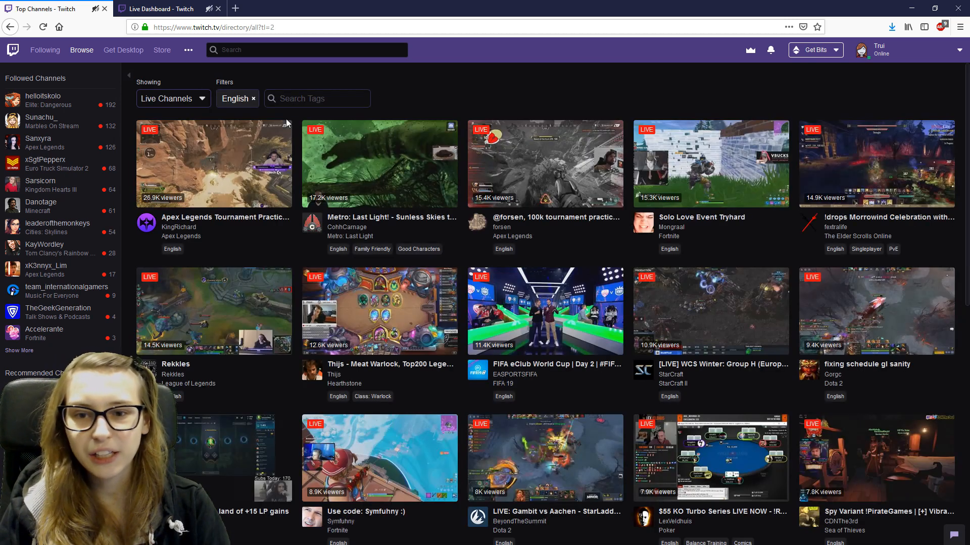
{"action": "scroll", "coordinate": [459, 205], "scroll_direction": "down", "scroll_amount": 1}
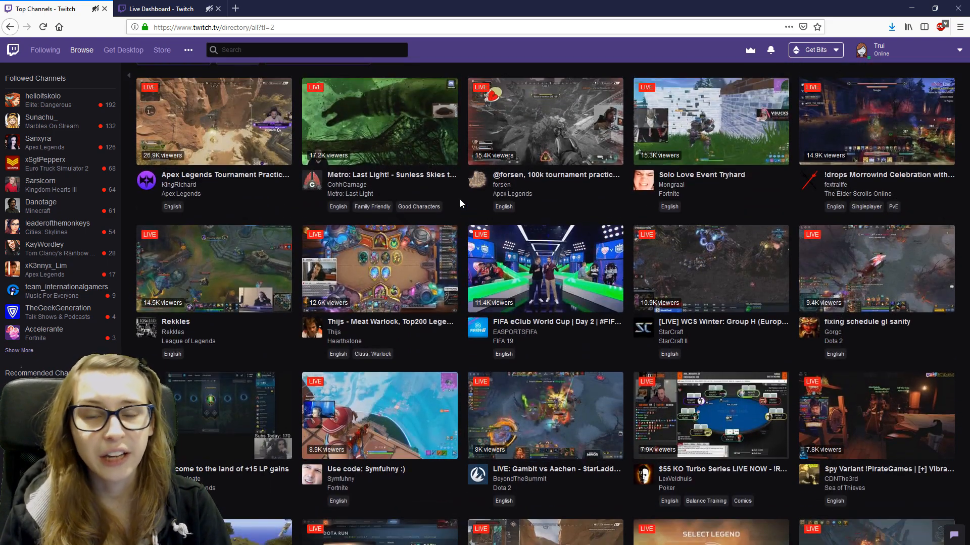
{"action": "scroll", "coordinate": [459, 201], "scroll_direction": "up", "scroll_amount": 1}
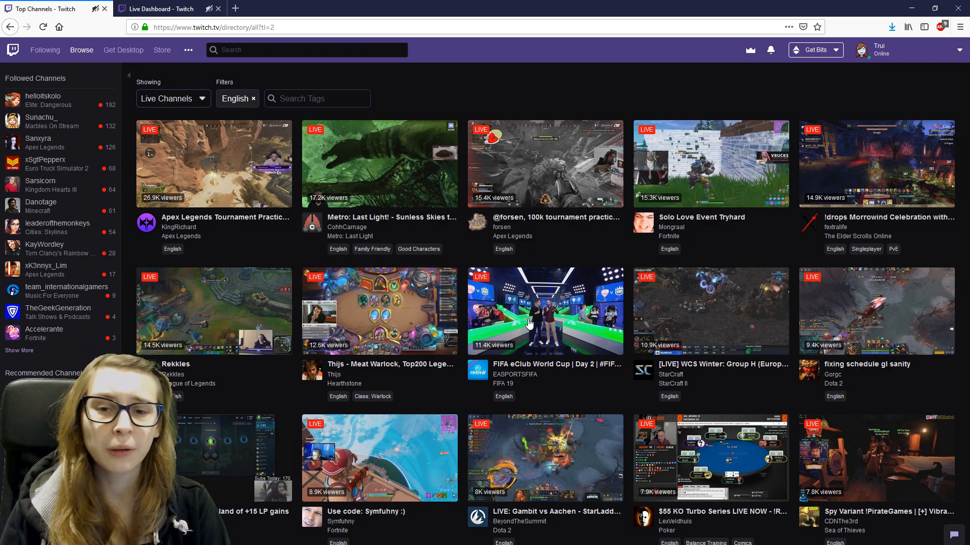
{"action": "left_click", "coordinate": [169, 113]}
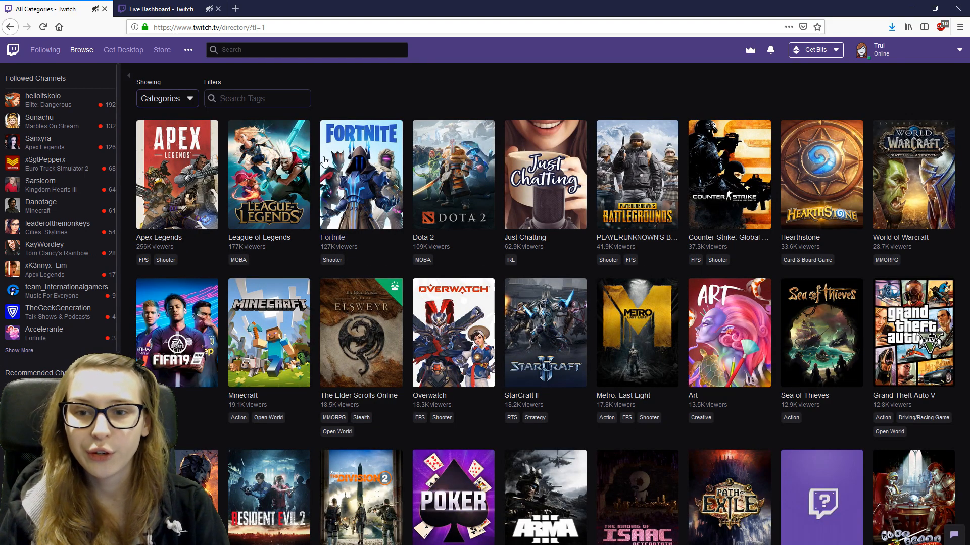
- Go to the Fortnite category page with its English-filtered live channels
{"action": "left_click", "coordinate": [376, 172]}
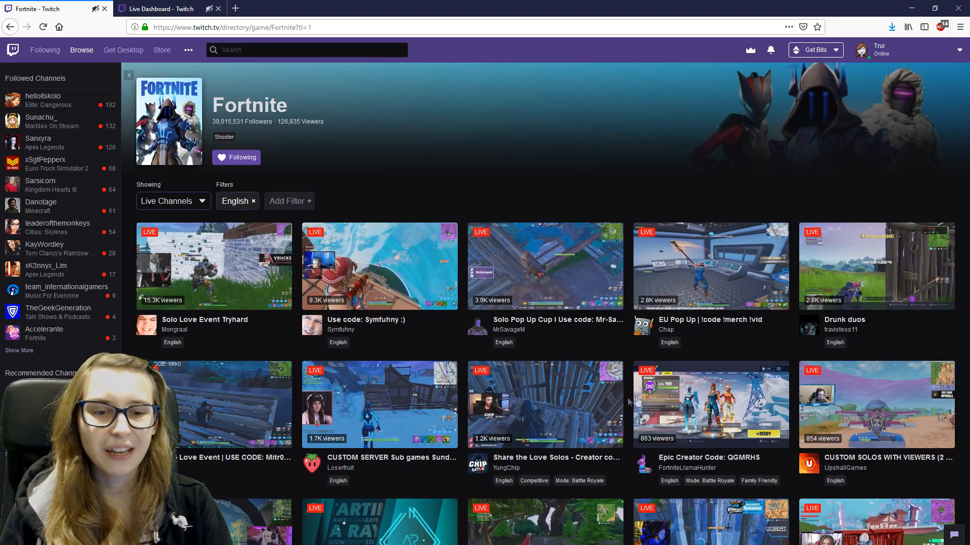
{"action": "scroll", "coordinate": [559, 373], "scroll_direction": "down", "scroll_amount": 5}
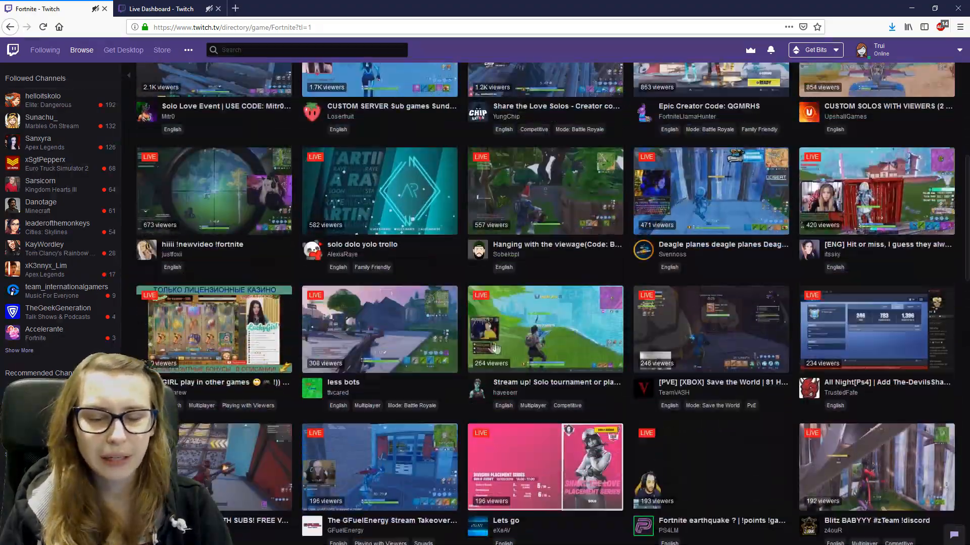
{"action": "scroll", "coordinate": [494, 349], "scroll_direction": "up", "scroll_amount": 4}
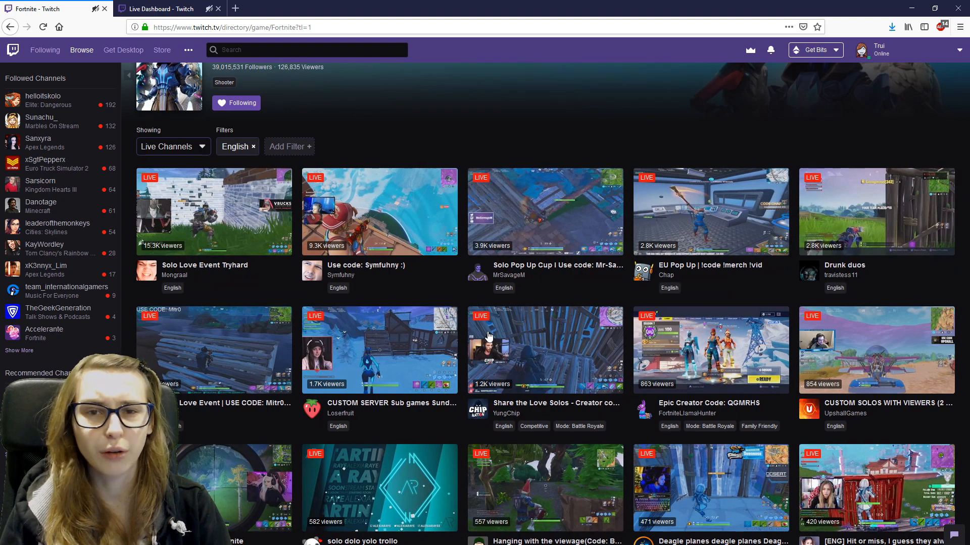
{"action": "left_click", "coordinate": [296, 154]}
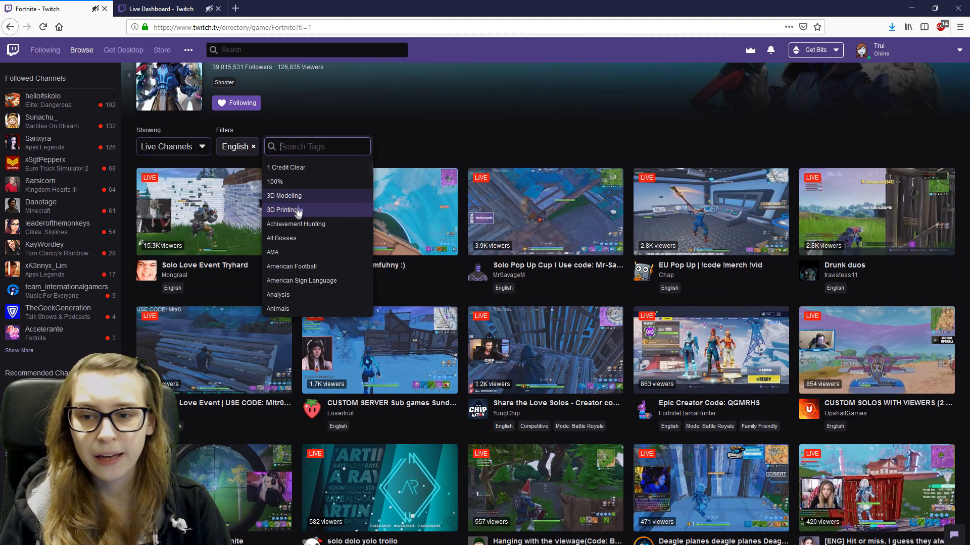
{"action": "scroll", "coordinate": [307, 216], "scroll_direction": "down", "scroll_amount": 2}
{"action": "scroll", "coordinate": [309, 225], "scroll_direction": "down", "scroll_amount": 2}
{"action": "scroll", "coordinate": [308, 225], "scroll_direction": "down", "scroll_amount": 3}
{"action": "scroll", "coordinate": [308, 226], "scroll_direction": "down", "scroll_amount": 2}
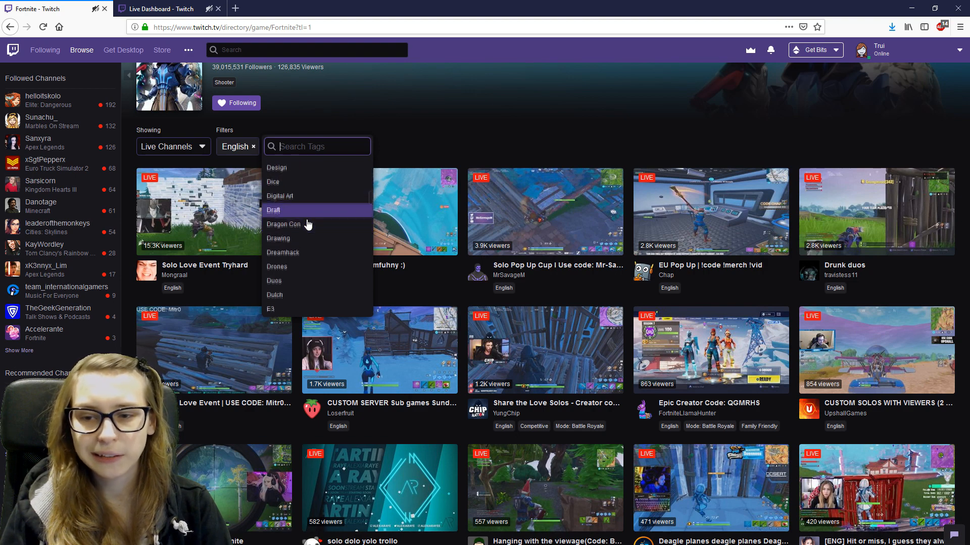
{"action": "scroll", "coordinate": [308, 224], "scroll_direction": "down", "scroll_amount": 2}
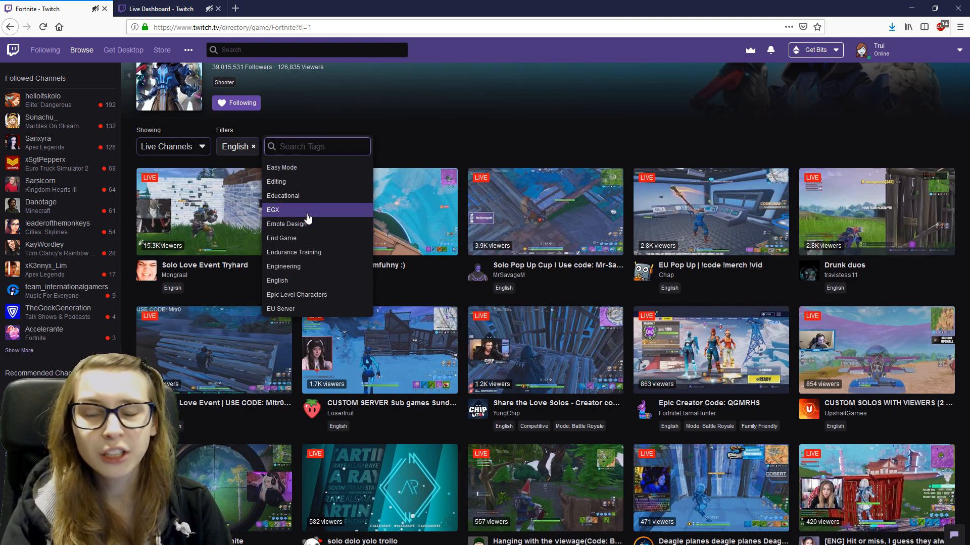
{"action": "scroll", "coordinate": [307, 220], "scroll_direction": "up", "scroll_amount": 2}
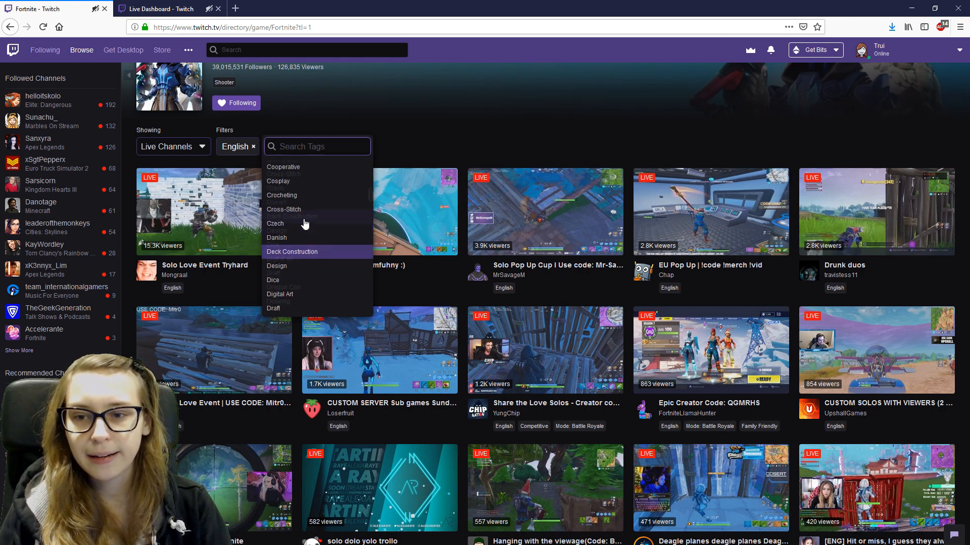
{"action": "scroll", "coordinate": [303, 223], "scroll_direction": "up", "scroll_amount": 2}
{"action": "scroll", "coordinate": [304, 223], "scroll_direction": "up", "scroll_amount": 2}
{"action": "scroll", "coordinate": [306, 225], "scroll_direction": "up", "scroll_amount": 2}
{"action": "scroll", "coordinate": [313, 227], "scroll_direction": "up", "scroll_amount": 2}
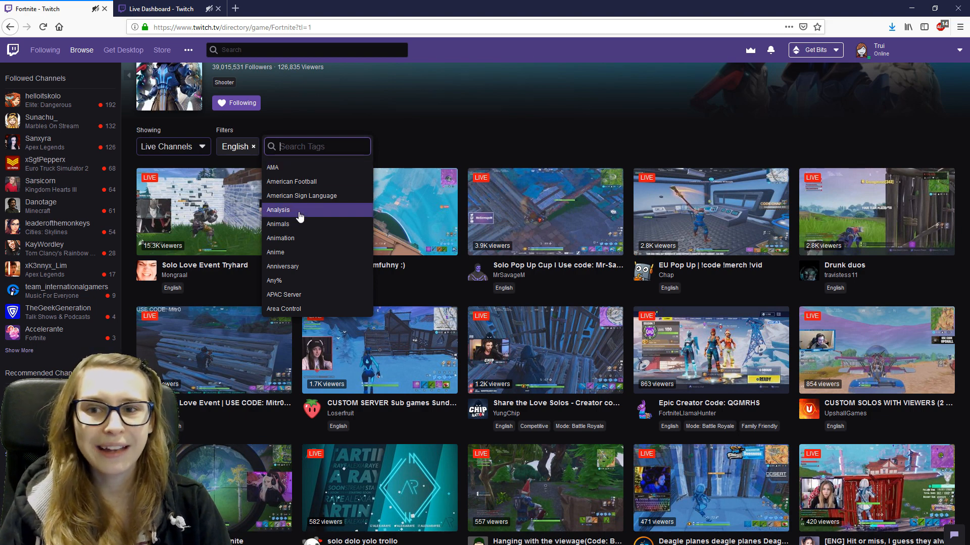
{"action": "scroll", "coordinate": [299, 217], "scroll_direction": "up", "scroll_amount": 2}
{"action": "scroll", "coordinate": [280, 218], "scroll_direction": "up", "scroll_amount": 1}
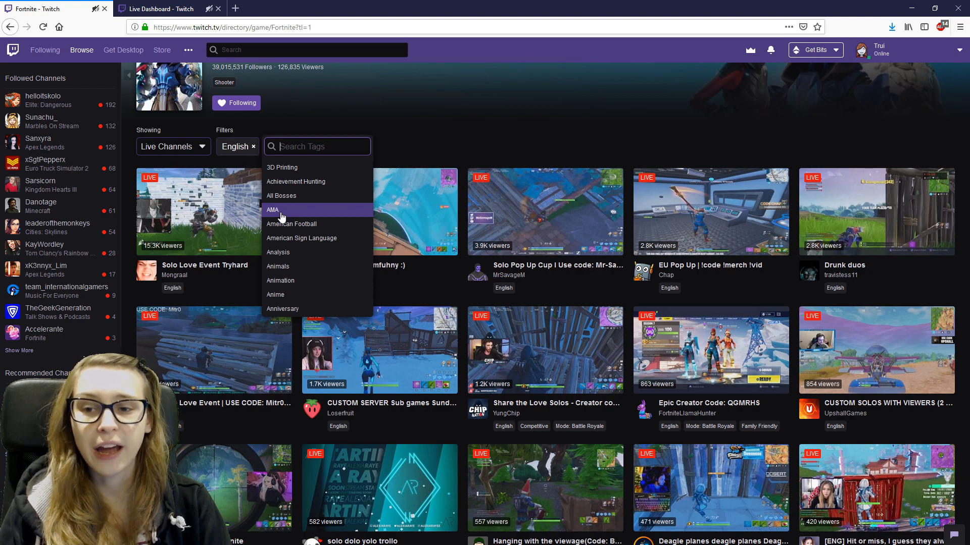
{"action": "left_click", "coordinate": [281, 217]}
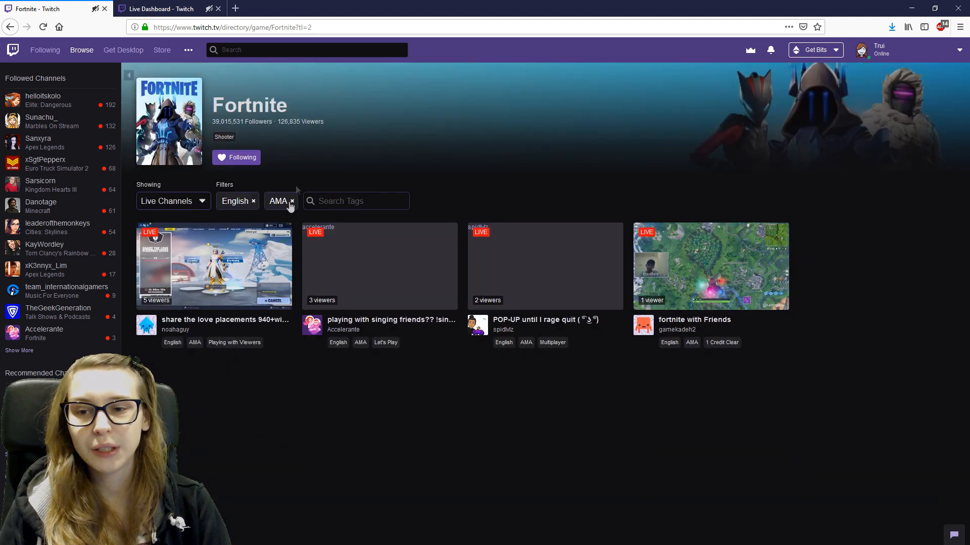
{"action": "left_click_drag", "start_coordinate": [826, 409], "coordinate": [423, 464]}
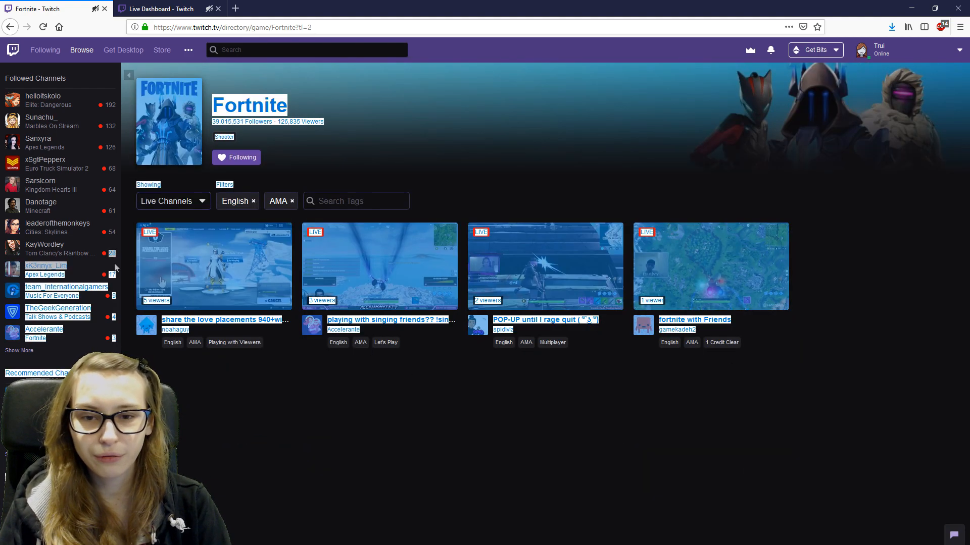
{"action": "left_click", "coordinate": [423, 464]}
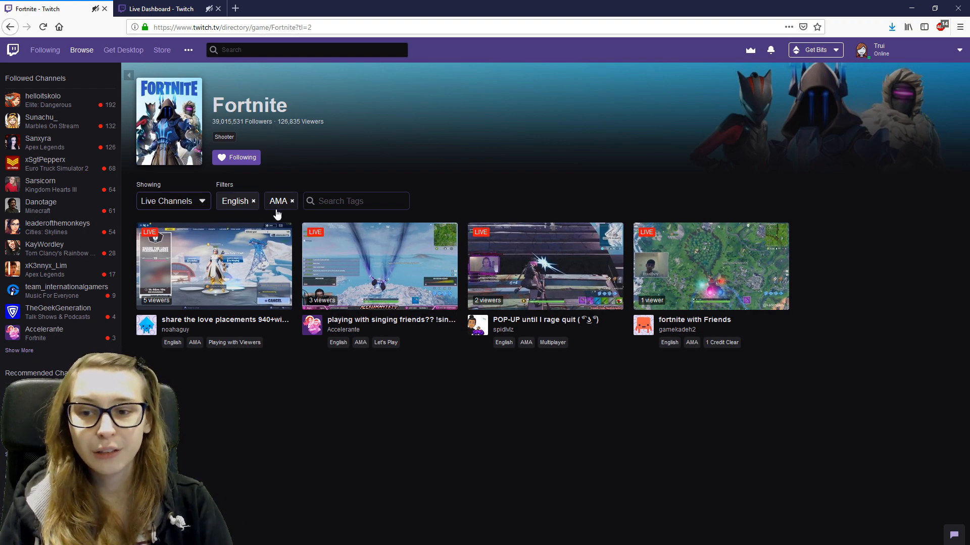
{"action": "left_click", "coordinate": [292, 201]}
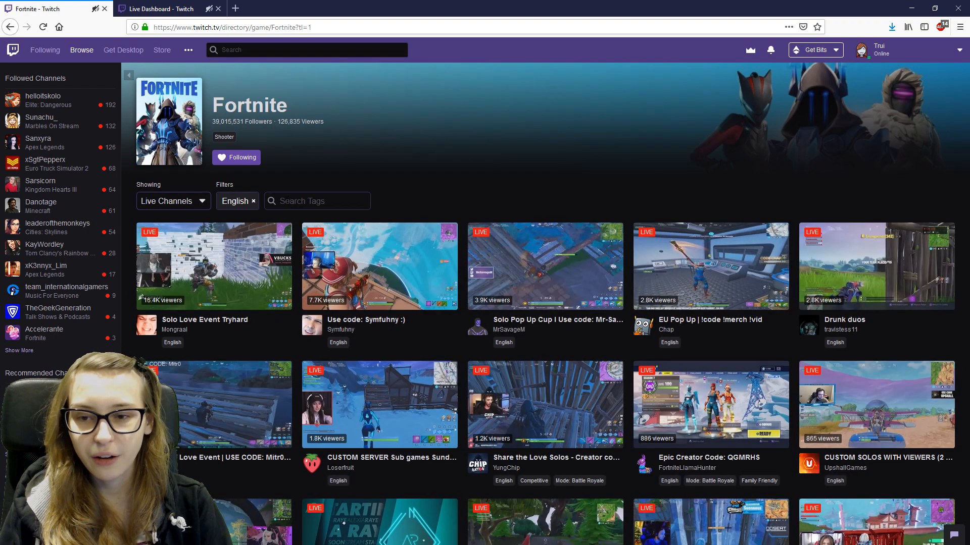
- Add the Multiplayer tag filter to the Fortnite live channels alongside English
{"action": "left_click", "coordinate": [291, 202]}
{"action": "scroll", "coordinate": [334, 255], "scroll_direction": "down", "scroll_amount": 3}
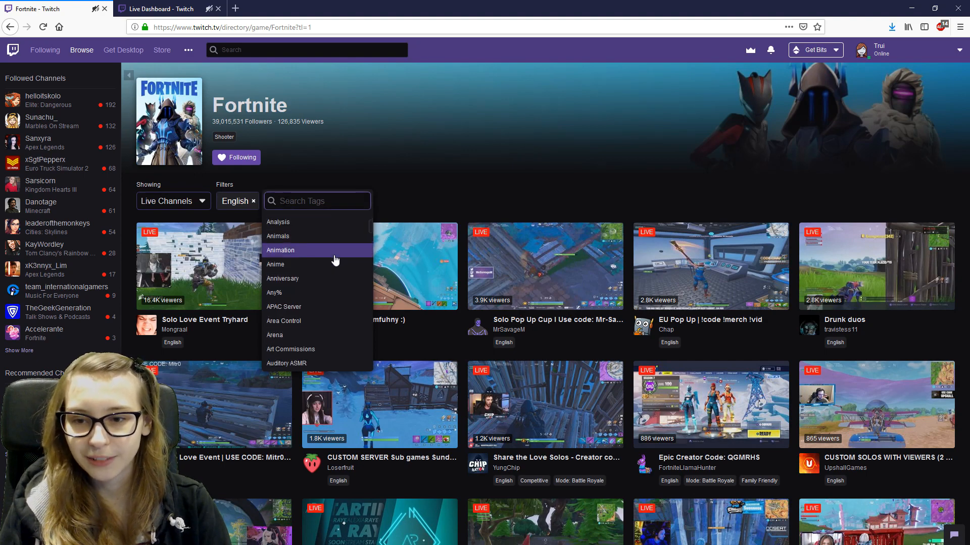
{"action": "scroll", "coordinate": [334, 260], "scroll_direction": "down", "scroll_amount": 2}
{"action": "scroll", "coordinate": [334, 262], "scroll_direction": "down", "scroll_amount": 2}
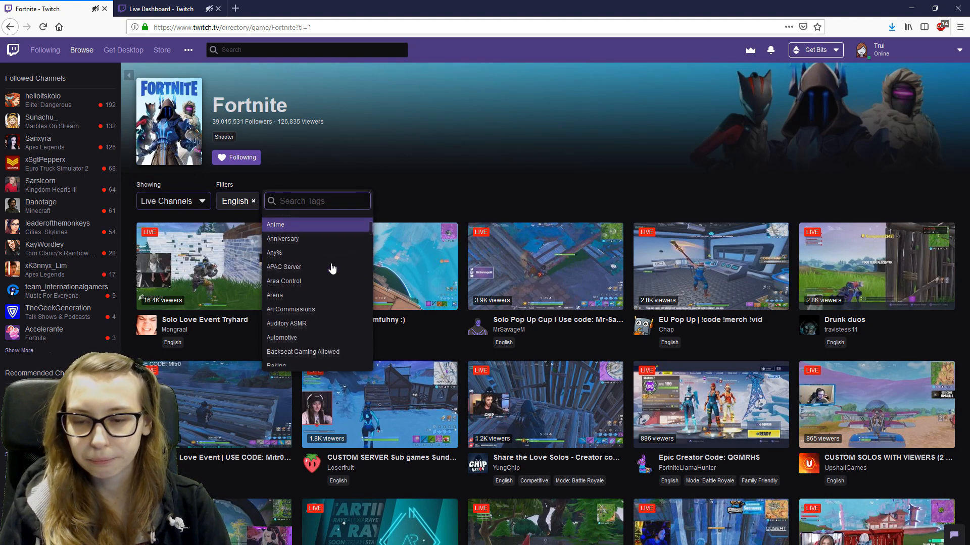
{"action": "scroll", "coordinate": [333, 265], "scroll_direction": "down", "scroll_amount": 2}
{"action": "scroll", "coordinate": [332, 267], "scroll_direction": "down", "scroll_amount": 2}
{"action": "scroll", "coordinate": [330, 269], "scroll_direction": "down", "scroll_amount": 2}
{"action": "scroll", "coordinate": [326, 272], "scroll_direction": "down", "scroll_amount": 2}
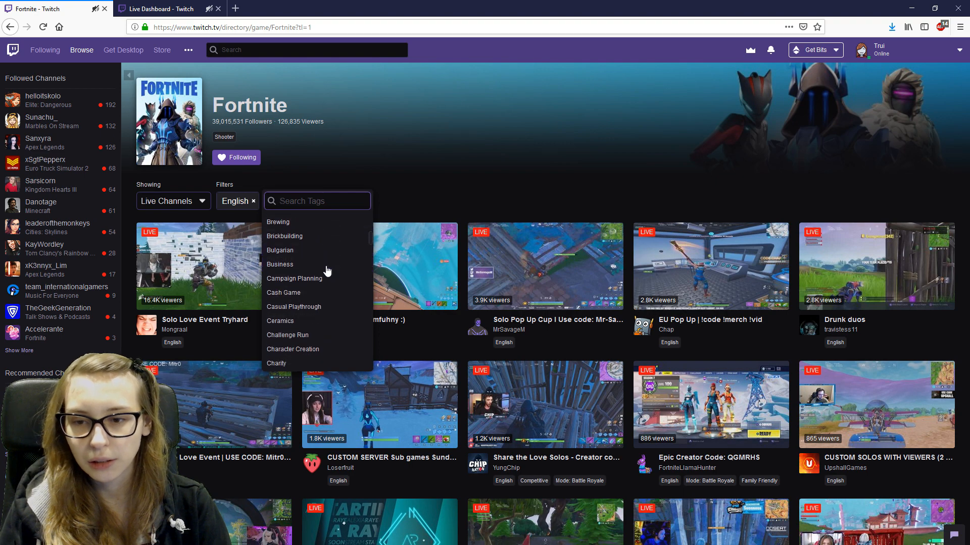
{"action": "scroll", "coordinate": [321, 277], "scroll_direction": "down", "scroll_amount": 2}
{"action": "scroll", "coordinate": [317, 283], "scroll_direction": "down", "scroll_amount": 2}
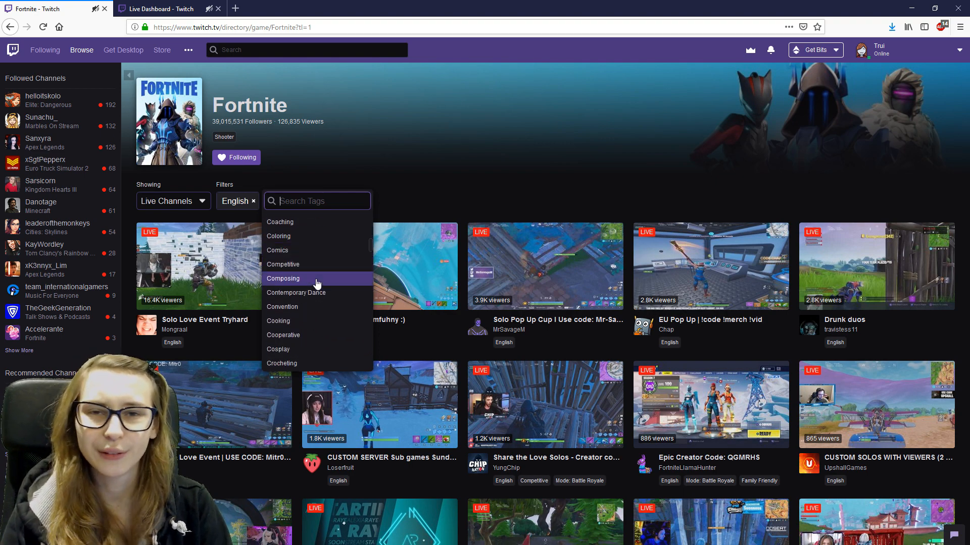
{"action": "scroll", "coordinate": [315, 286], "scroll_direction": "down", "scroll_amount": 2}
{"action": "scroll", "coordinate": [304, 314], "scroll_direction": "down", "scroll_amount": 2}
{"action": "scroll", "coordinate": [303, 314], "scroll_direction": "down", "scroll_amount": 2}
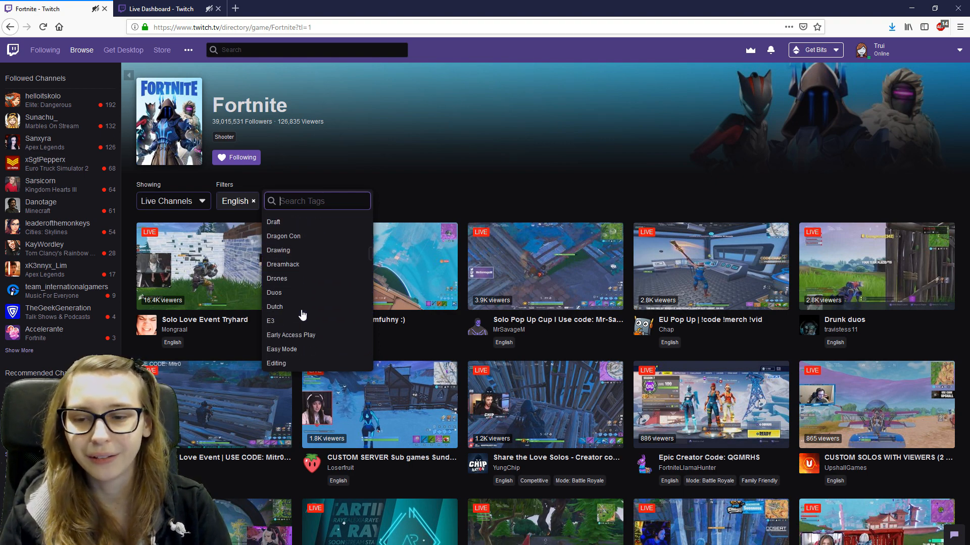
{"action": "scroll", "coordinate": [302, 314], "scroll_direction": "down", "scroll_amount": 2}
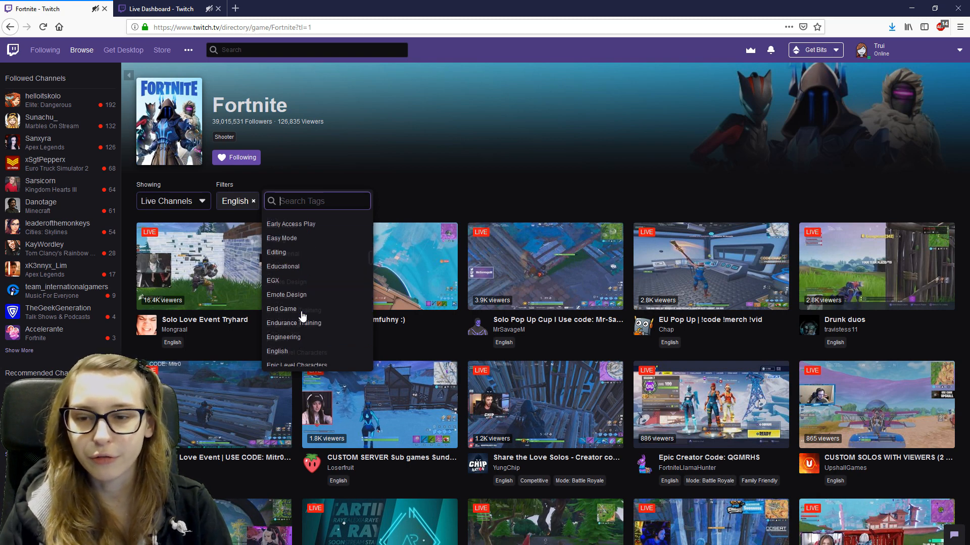
{"action": "scroll", "coordinate": [301, 316], "scroll_direction": "down", "scroll_amount": 2}
{"action": "scroll", "coordinate": [302, 317], "scroll_direction": "down", "scroll_amount": 2}
{"action": "scroll", "coordinate": [302, 317], "scroll_direction": "down", "scroll_amount": 2}
{"action": "scroll", "coordinate": [301, 317], "scroll_direction": "down", "scroll_amount": 2}
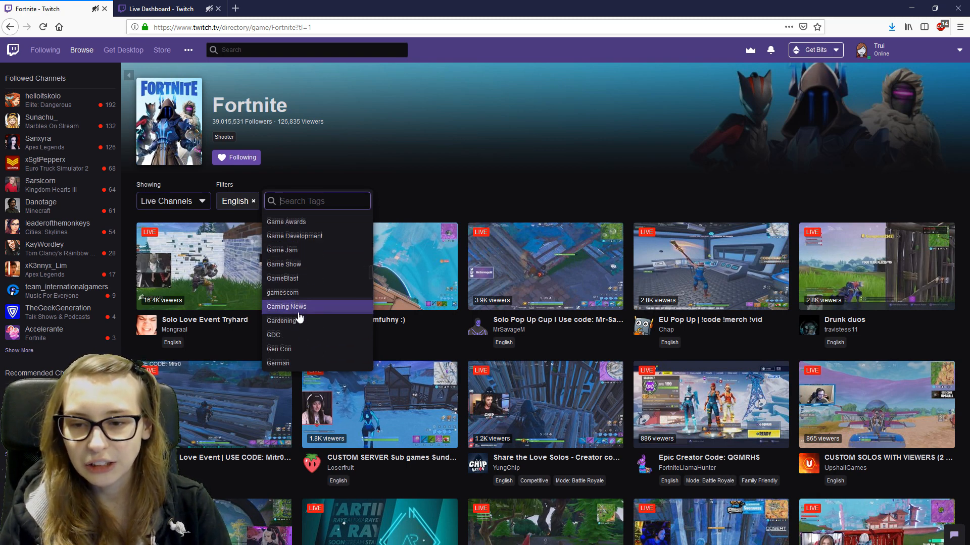
{"action": "scroll", "coordinate": [301, 317], "scroll_direction": "down", "scroll_amount": 2}
{"action": "scroll", "coordinate": [297, 319], "scroll_direction": "down", "scroll_amount": 2}
{"action": "scroll", "coordinate": [295, 318], "scroll_direction": "down", "scroll_amount": 2}
{"action": "scroll", "coordinate": [296, 321], "scroll_direction": "down", "scroll_amount": 2}
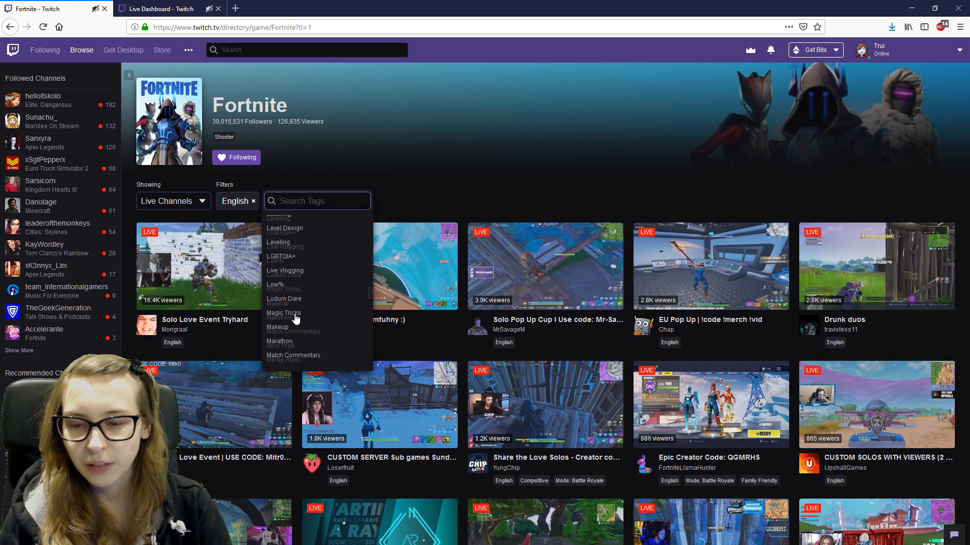
{"action": "scroll", "coordinate": [297, 322], "scroll_direction": "down", "scroll_amount": 2}
{"action": "scroll", "coordinate": [298, 325], "scroll_direction": "down", "scroll_amount": 2}
{"action": "scroll", "coordinate": [301, 325], "scroll_direction": "down", "scroll_amount": 2}
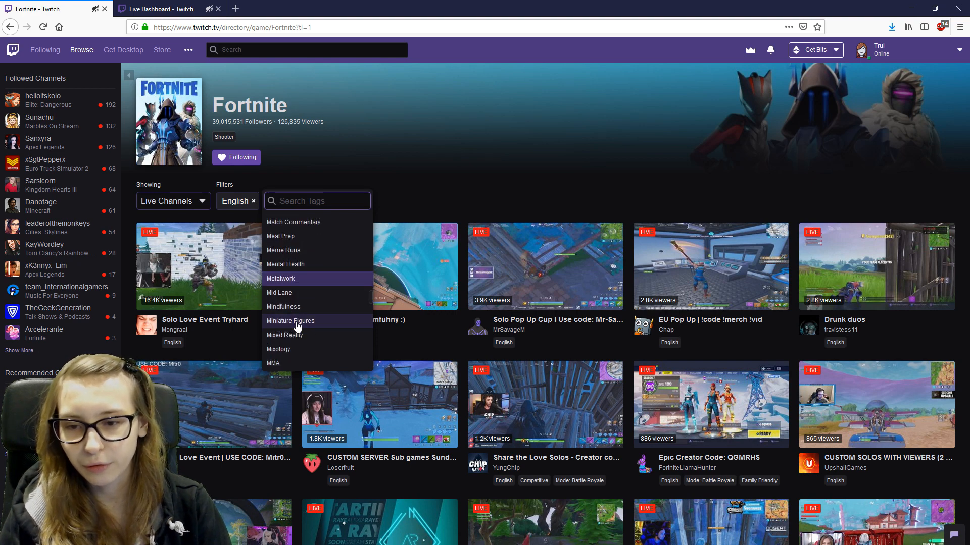
{"action": "scroll", "coordinate": [305, 327], "scroll_direction": "down", "scroll_amount": 2}
{"action": "scroll", "coordinate": [308, 330], "scroll_direction": "down", "scroll_amount": 2}
{"action": "scroll", "coordinate": [309, 331], "scroll_direction": "down", "scroll_amount": 3}
{"action": "scroll", "coordinate": [308, 332], "scroll_direction": "down", "scroll_amount": 3}
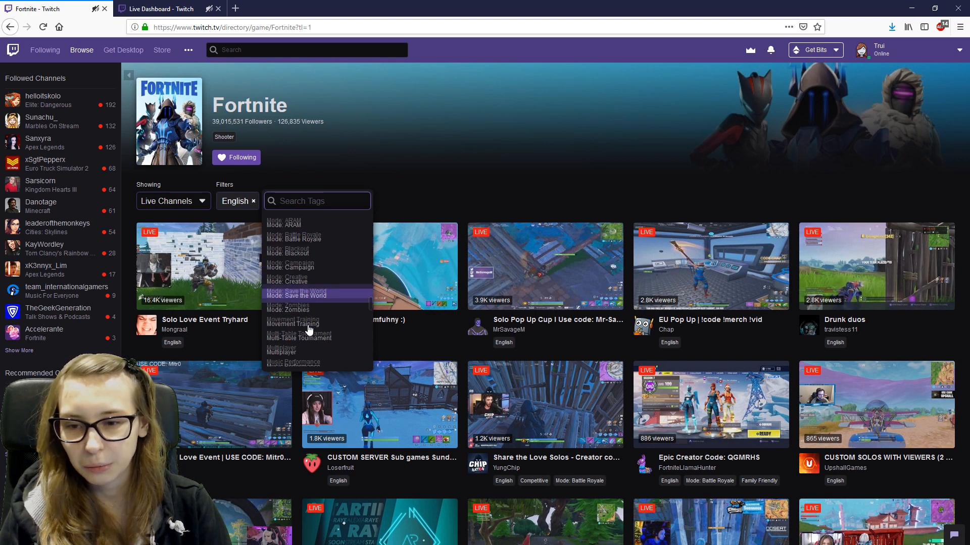
{"action": "scroll", "coordinate": [309, 333], "scroll_direction": "down", "scroll_amount": 3}
{"action": "left_click", "coordinate": [309, 335]}
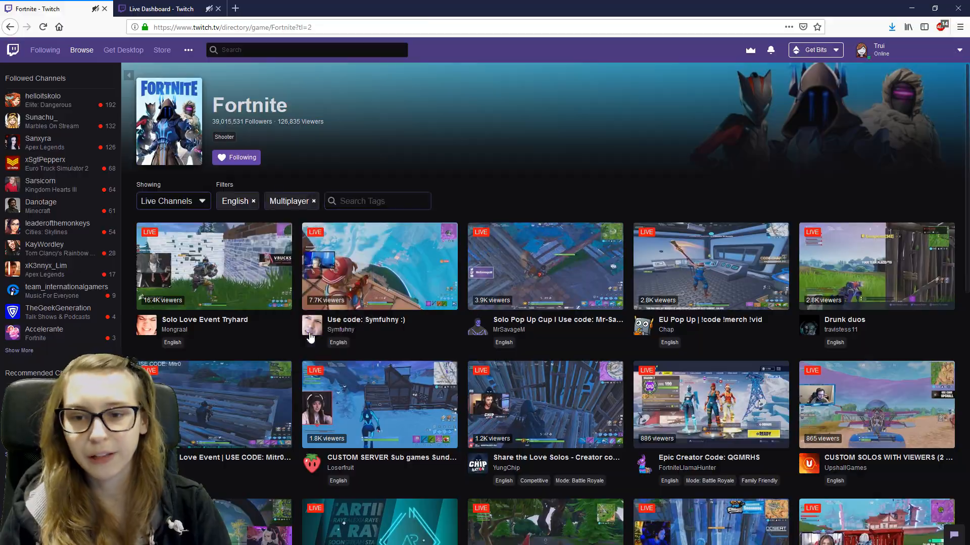
{"action": "scroll", "coordinate": [311, 338], "scroll_direction": "down", "scroll_amount": 3}
{"action": "scroll", "coordinate": [314, 337], "scroll_direction": "down", "scroll_amount": 3}
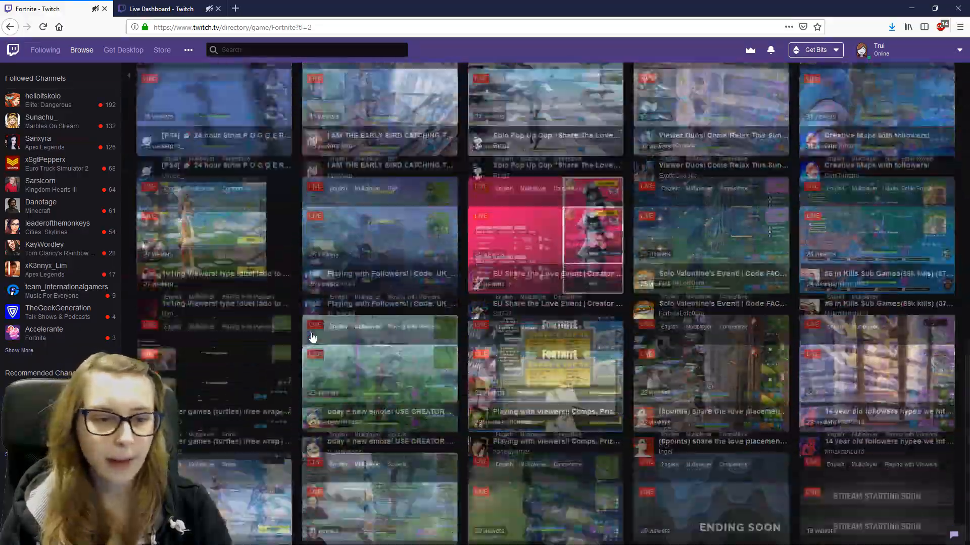
{"action": "scroll", "coordinate": [311, 338], "scroll_direction": "up", "scroll_amount": 5}
{"action": "scroll", "coordinate": [357, 335], "scroll_direction": "up", "scroll_amount": 5}
{"action": "scroll", "coordinate": [402, 332], "scroll_direction": "up", "scroll_amount": 5}
{"action": "scroll", "coordinate": [445, 329], "scroll_direction": "up", "scroll_amount": 5}
{"action": "scroll", "coordinate": [445, 330], "scroll_direction": "up", "scroll_amount": 1}
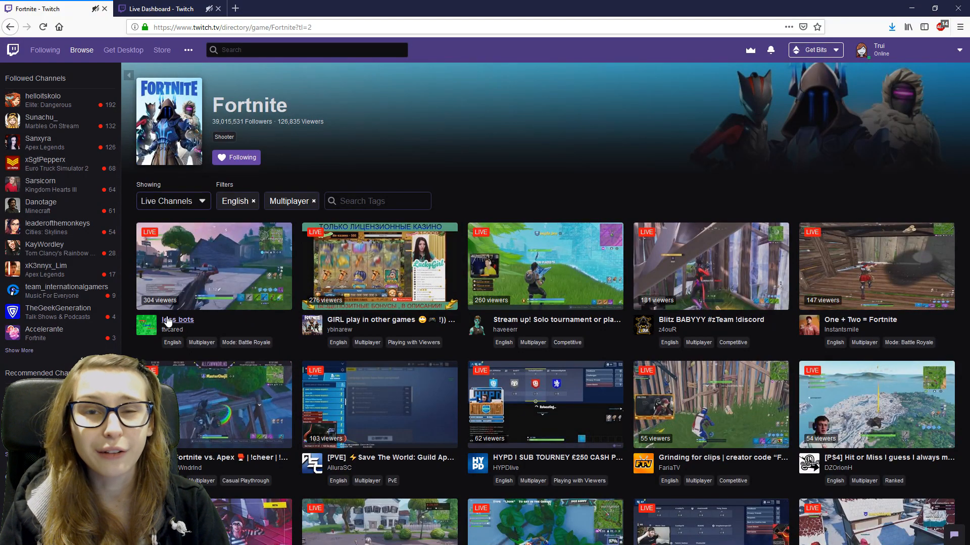
{"action": "scroll", "coordinate": [184, 321], "scroll_direction": "down", "scroll_amount": 1}
{"action": "scroll", "coordinate": [250, 315], "scroll_direction": "down", "scroll_amount": 8}
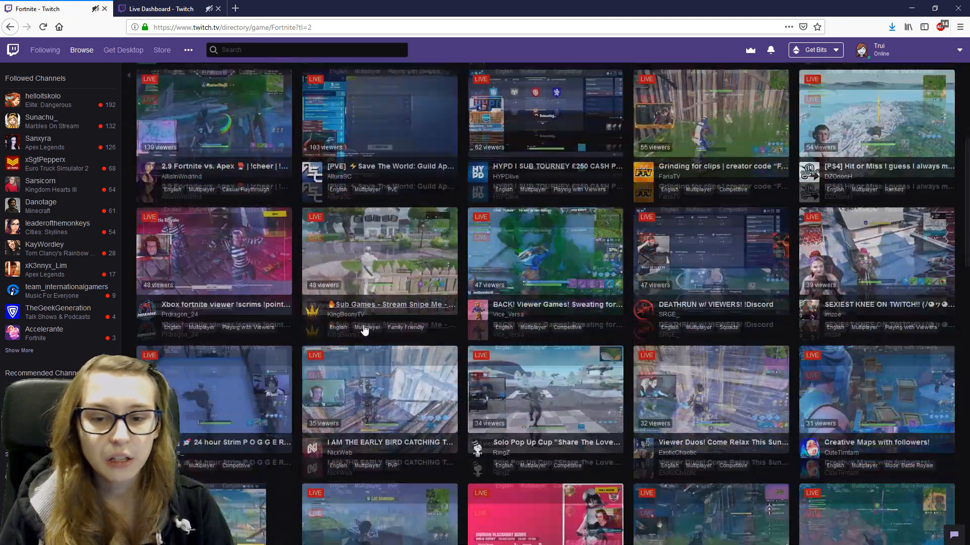
{"action": "scroll", "coordinate": [360, 336], "scroll_direction": "down", "scroll_amount": 8}
{"action": "scroll", "coordinate": [360, 337], "scroll_direction": "down", "scroll_amount": 2}
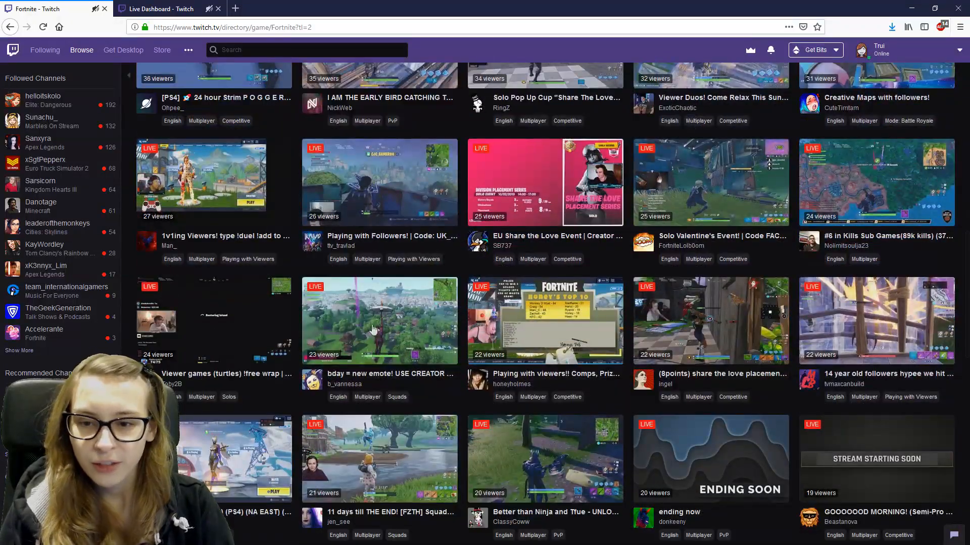
{"action": "scroll", "coordinate": [688, 275], "scroll_direction": "down", "scroll_amount": 5}
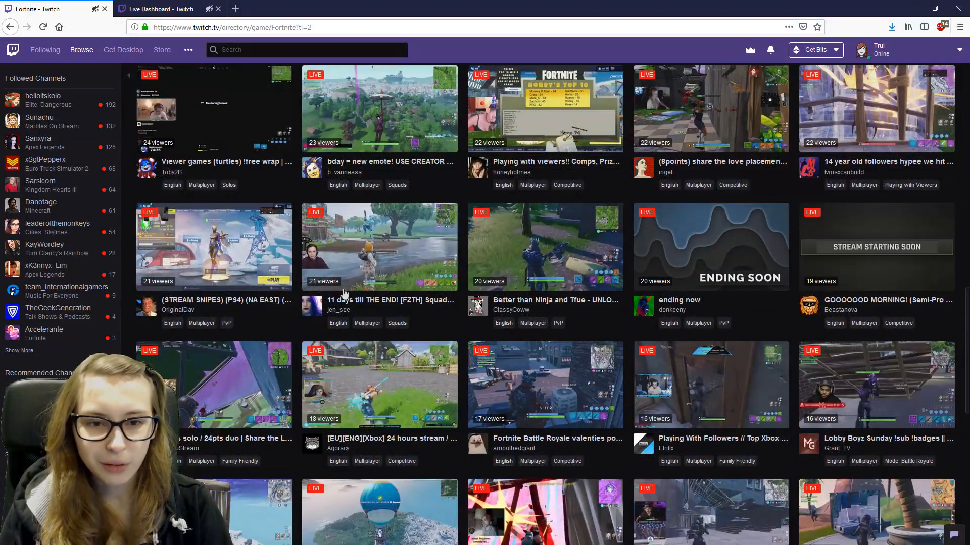
{"action": "scroll", "coordinate": [494, 296], "scroll_direction": "down", "scroll_amount": 5}
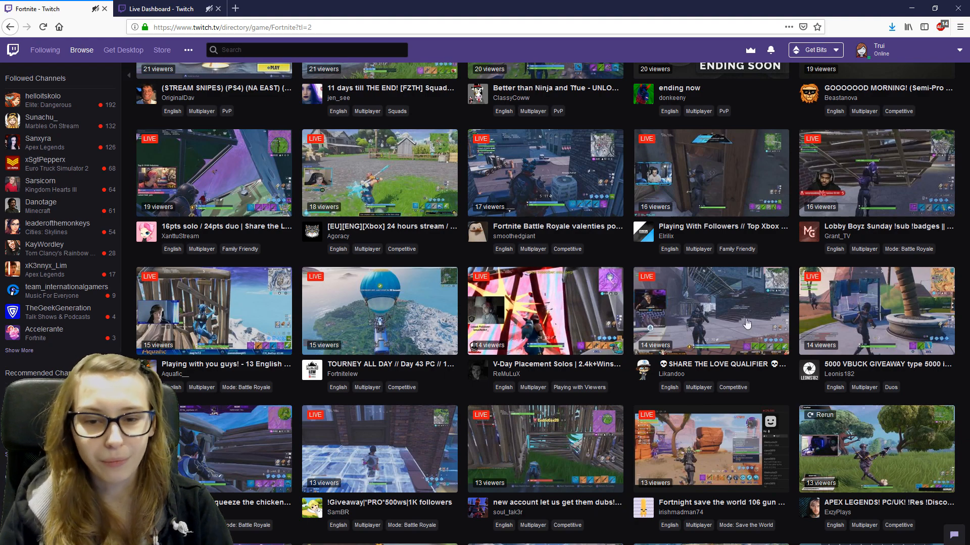
{"action": "scroll", "coordinate": [746, 324], "scroll_direction": "down", "scroll_amount": 3}
{"action": "scroll", "coordinate": [428, 252], "scroll_direction": "down", "scroll_amount": 5}
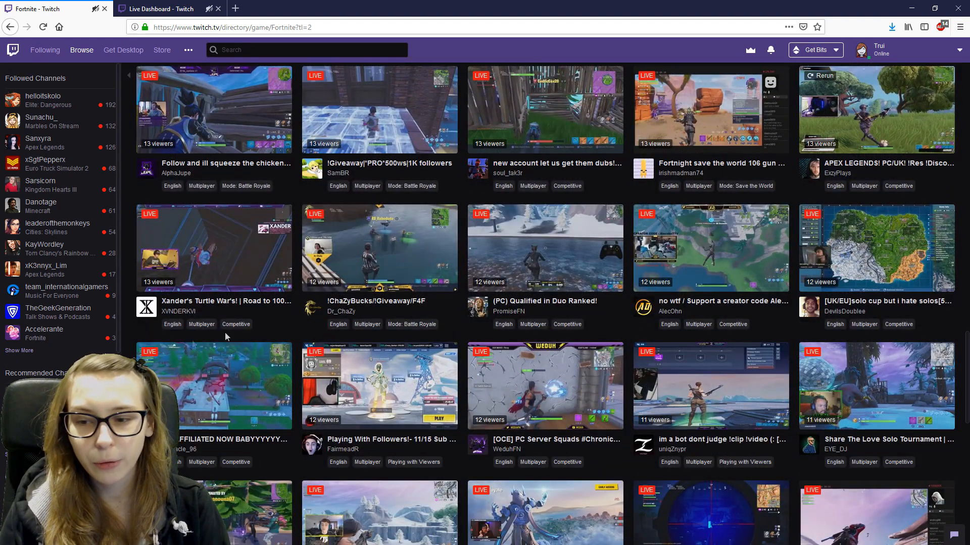
{"action": "scroll", "coordinate": [250, 333], "scroll_direction": "down", "scroll_amount": 2}
{"action": "scroll", "coordinate": [584, 359], "scroll_direction": "down", "scroll_amount": 5}
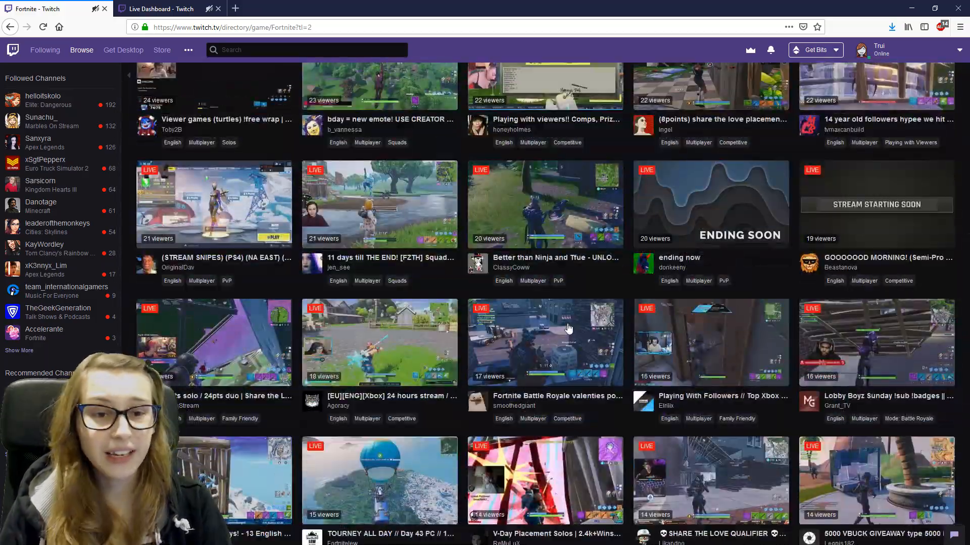
{"action": "scroll", "coordinate": [567, 332], "scroll_direction": "up", "scroll_amount": 5}
{"action": "scroll", "coordinate": [454, 288], "scroll_direction": "up", "scroll_amount": 5}
{"action": "scroll", "coordinate": [341, 235], "scroll_direction": "up", "scroll_amount": 5}
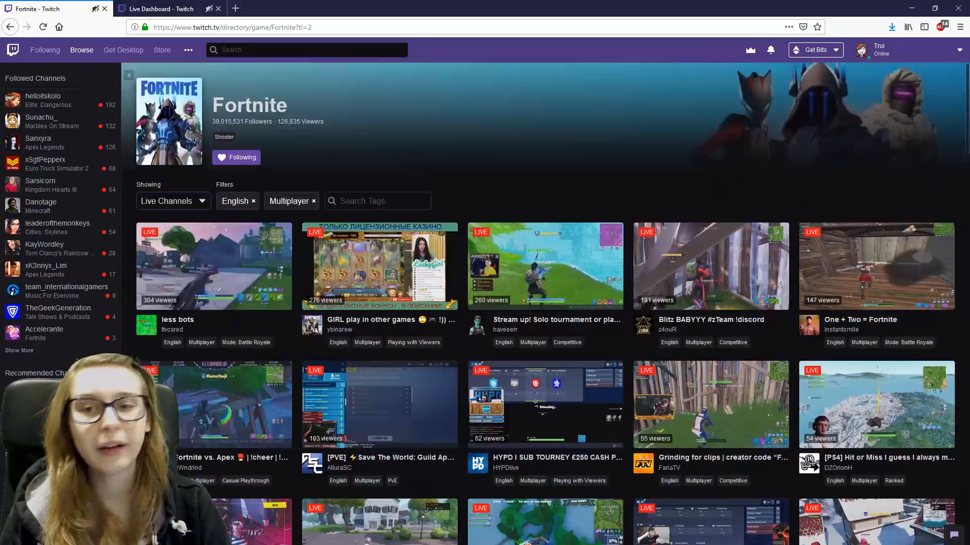
{"action": "left_click", "coordinate": [313, 201]}
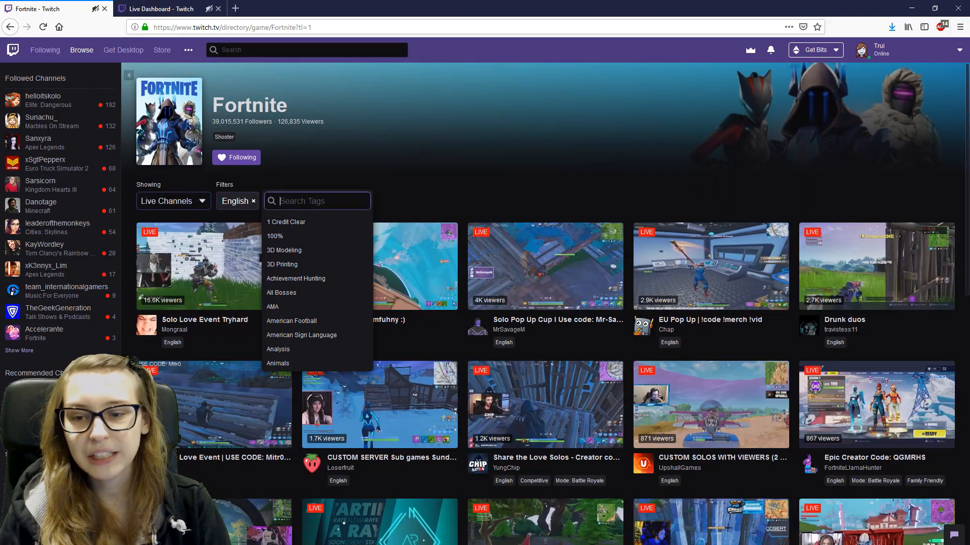
{"action": "scroll", "coordinate": [320, 280], "scroll_direction": "down", "scroll_amount": 5}
{"action": "scroll", "coordinate": [318, 282], "scroll_direction": "down", "scroll_amount": 5}
{"action": "mouse_move", "coordinate": [369, 252]}
{"action": "left_mouse_down"}
{"action": "mouse_move", "coordinate": [363, 371]}
{"action": "mouse_move", "coordinate": [376, 217]}
{"action": "left_mouse_up"}
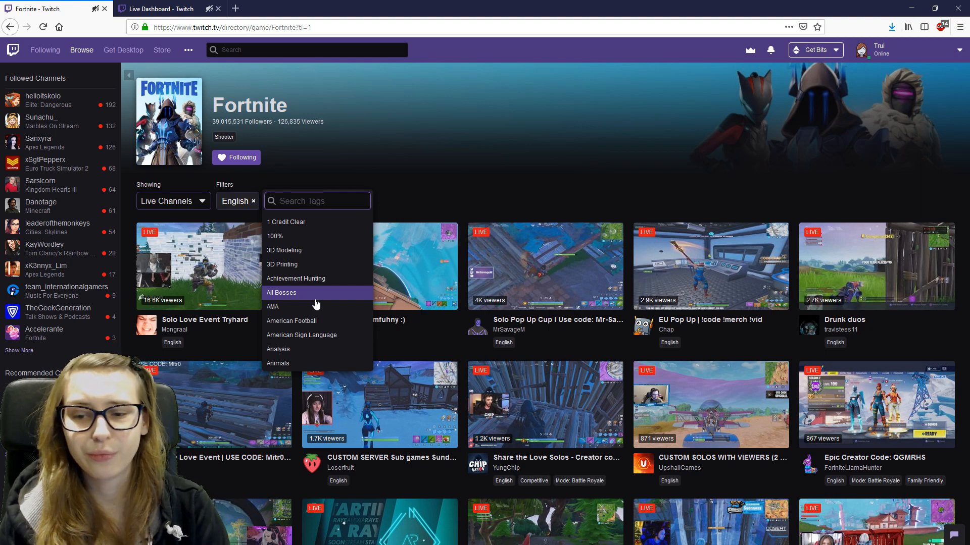
- Filter Fortnite channels by 3D Printing with English, then bring up the account menu
{"action": "left_click", "coordinate": [316, 264]}
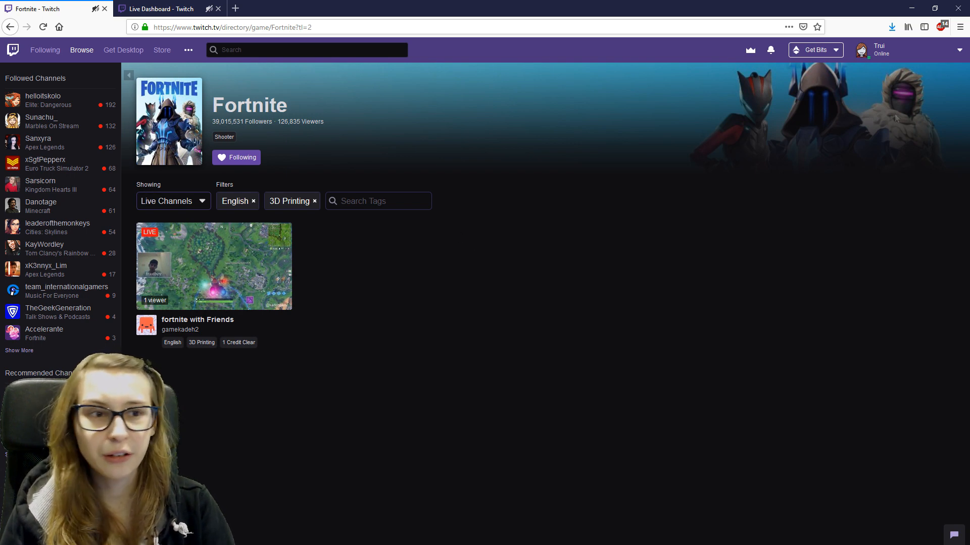
{"action": "left_click", "coordinate": [887, 60]}
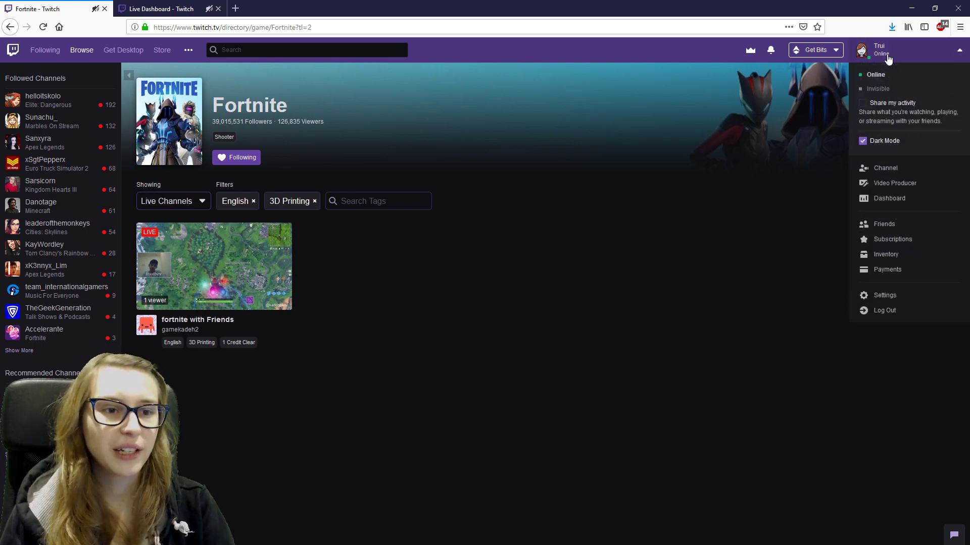
- From the Live Dashboard, update the stream title to Stream 196 and review the go-live message
{"action": "left_click", "coordinate": [898, 200]}
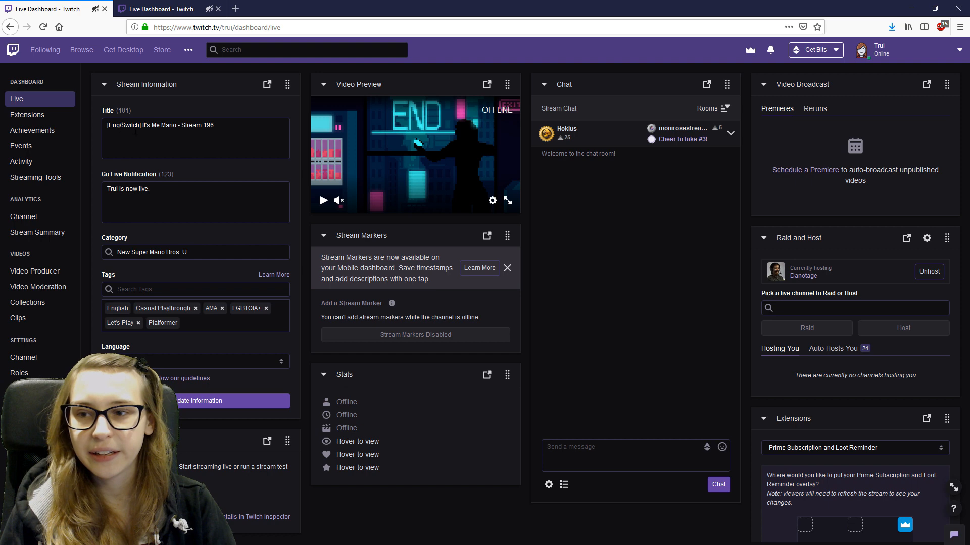
{"action": "triple_click", "coordinate": [214, 125]}
{"action": "left_click", "coordinate": [203, 126]}
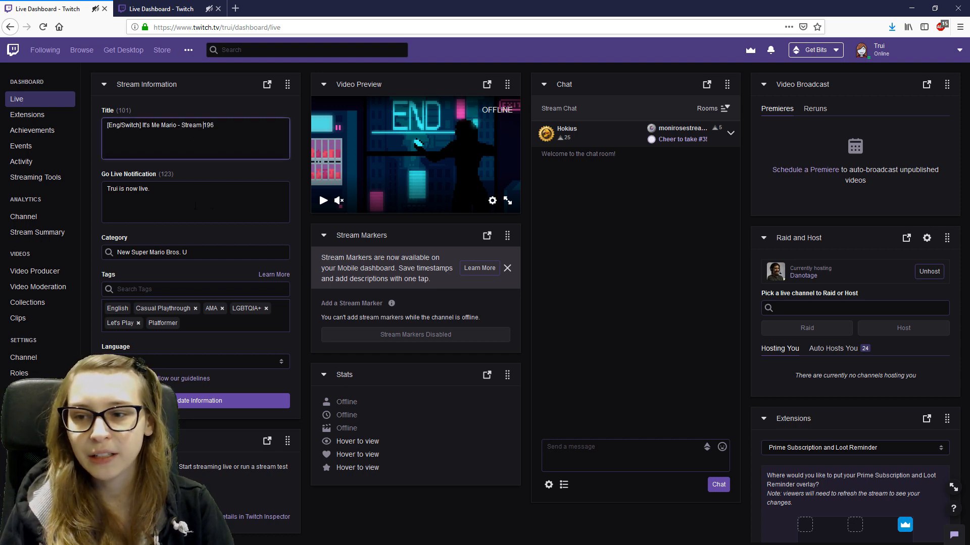
{"action": "scroll", "coordinate": [196, 205], "scroll_direction": "down", "scroll_amount": 1}
{"action": "left_click", "coordinate": [247, 166]}
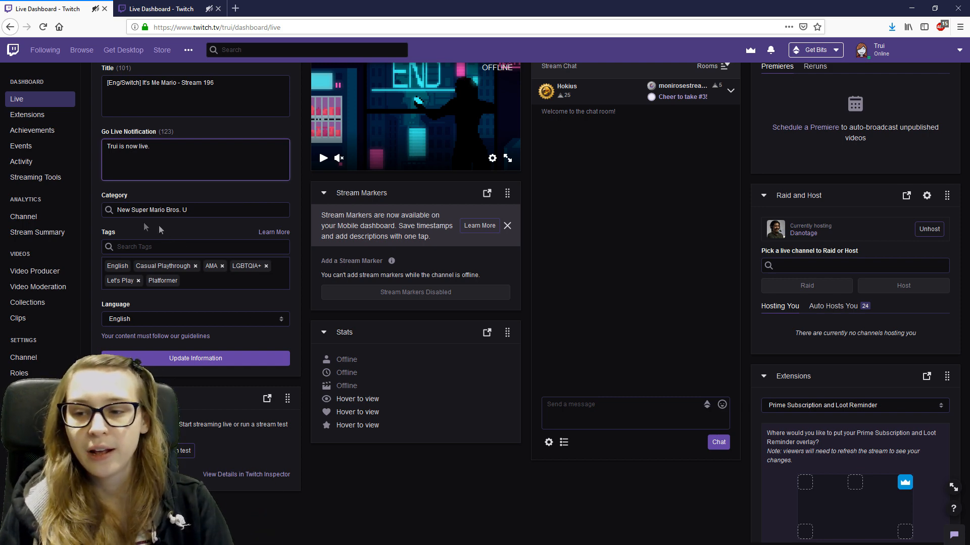
{"action": "left_click", "coordinate": [198, 246]}
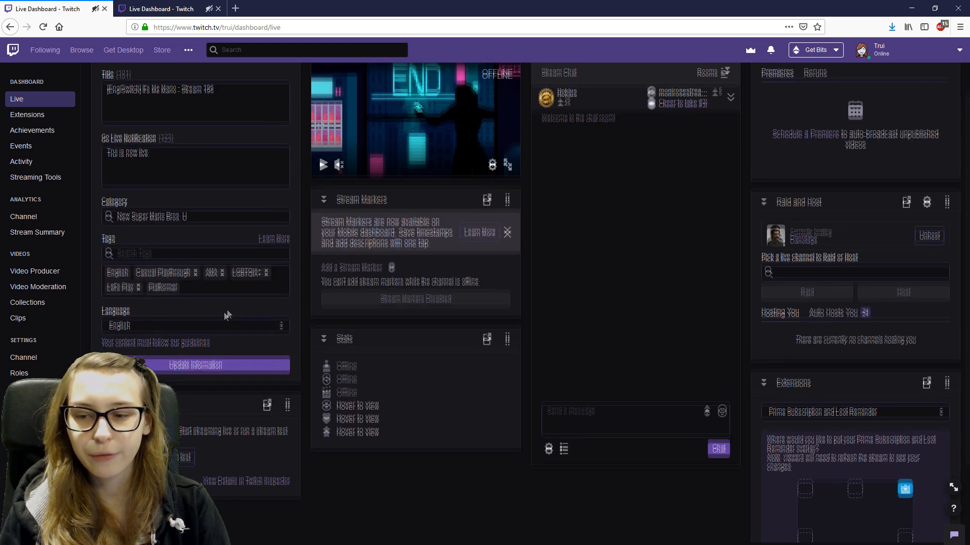
{"action": "scroll", "coordinate": [227, 310], "scroll_direction": "up", "scroll_amount": 1}
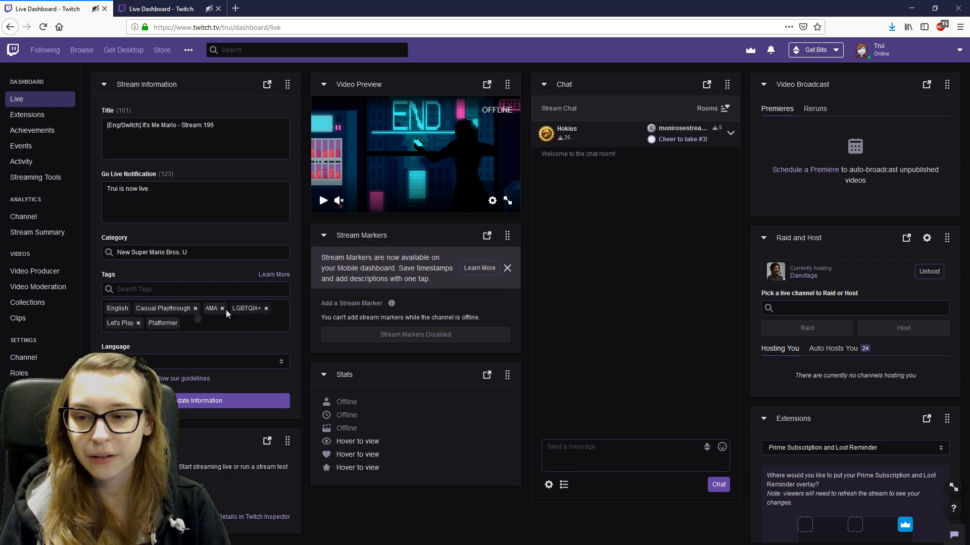
- Remove the Casual Playthrough, LGBTQIA+, AMA and Let's Play tags from the stream
{"action": "left_click", "coordinate": [195, 309]}
{"action": "left_click", "coordinate": [196, 310]}
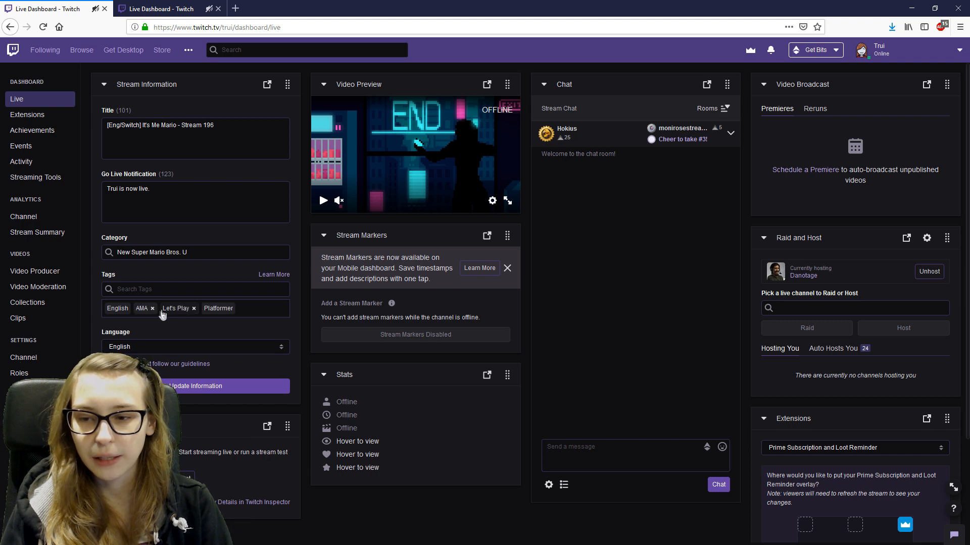
{"action": "left_click", "coordinate": [152, 309]}
{"action": "left_click", "coordinate": [168, 309]}
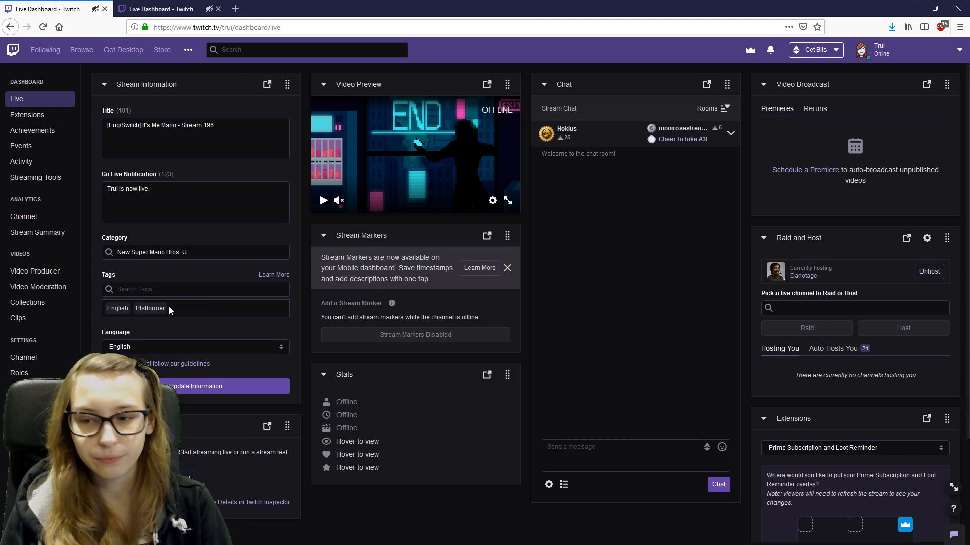
- Add the Multiplayer and AMA tags so the stream reads English, Multiplayer, AMA, Platformer
{"action": "left_click", "coordinate": [166, 288]}
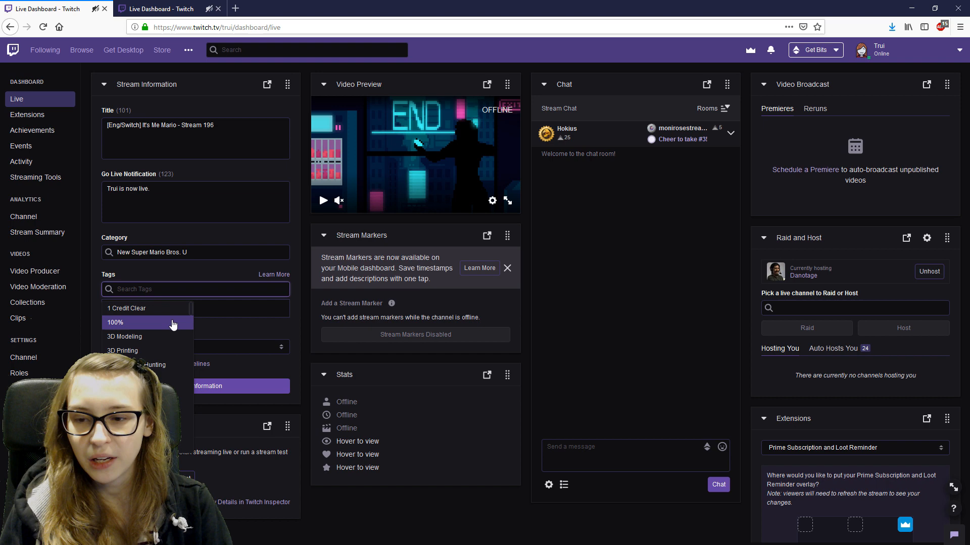
{"action": "scroll", "coordinate": [173, 326], "scroll_direction": "down", "scroll_amount": 5}
{"action": "scroll", "coordinate": [170, 330], "scroll_direction": "down", "scroll_amount": 3}
{"action": "scroll", "coordinate": [166, 334], "scroll_direction": "down", "scroll_amount": 2}
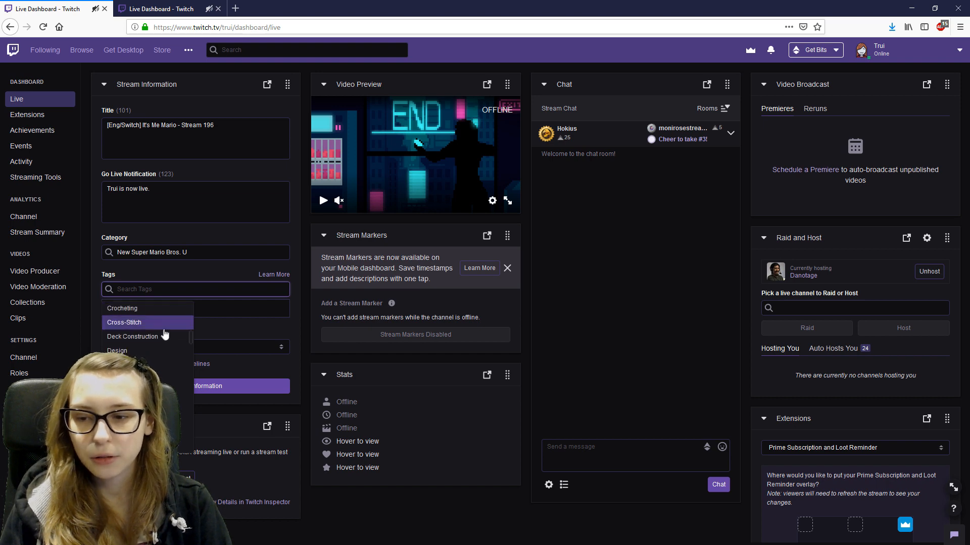
{"action": "scroll", "coordinate": [164, 338], "scroll_direction": "down", "scroll_amount": 1}
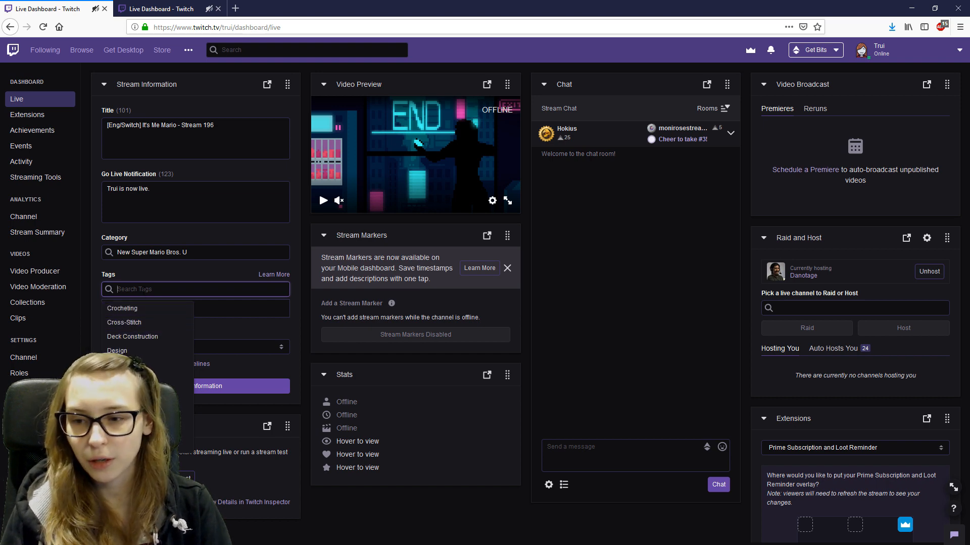
{"action": "type", "text": "mul"}
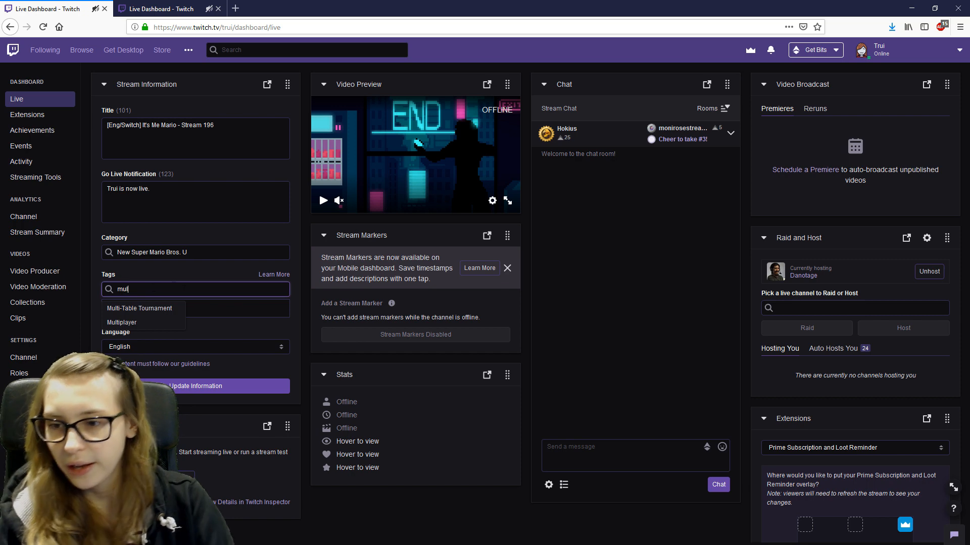
{"action": "left_click", "coordinate": [160, 322]}
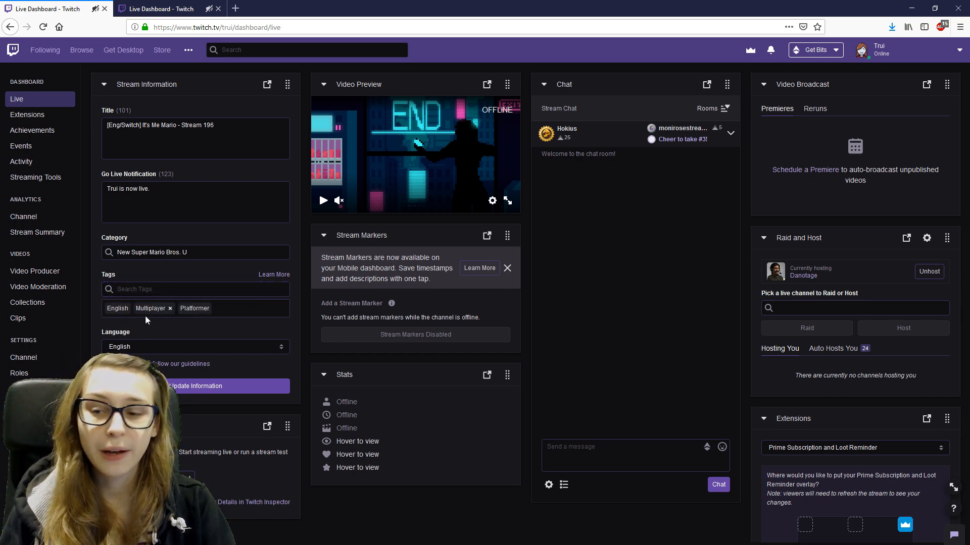
{"action": "left_click", "coordinate": [195, 289]}
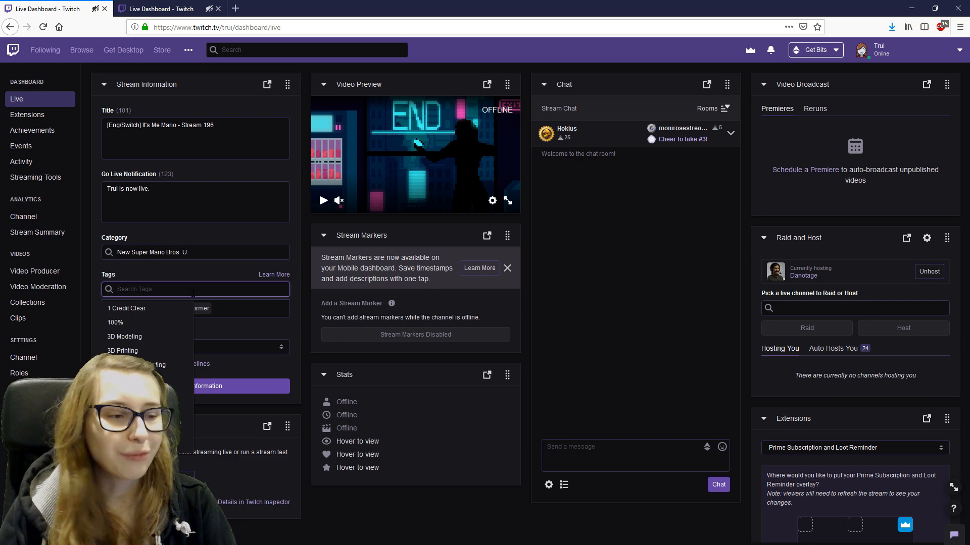
{"action": "scroll", "coordinate": [156, 356], "scroll_direction": "down", "scroll_amount": 3}
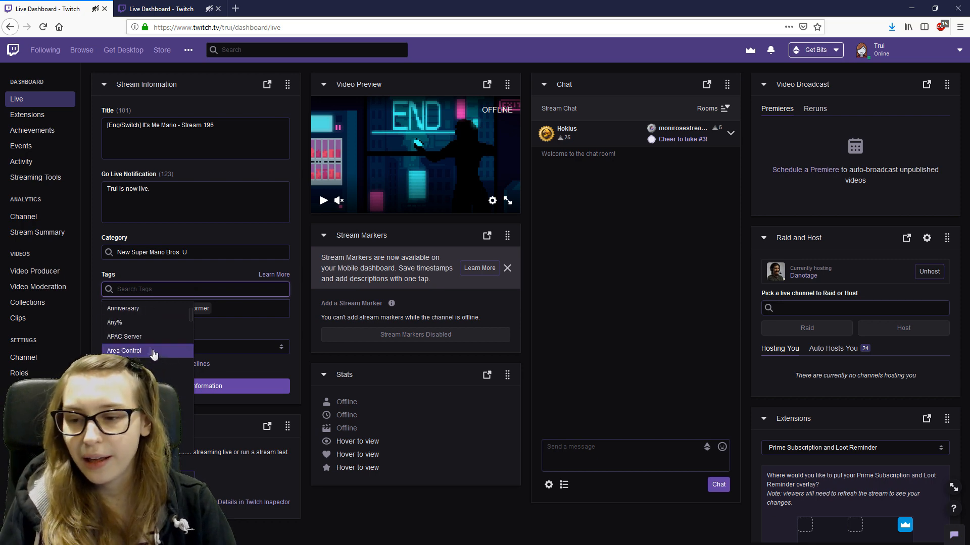
{"action": "scroll", "coordinate": [153, 355], "scroll_direction": "up", "scroll_amount": 1}
{"action": "scroll", "coordinate": [152, 363], "scroll_direction": "up", "scroll_amount": 1}
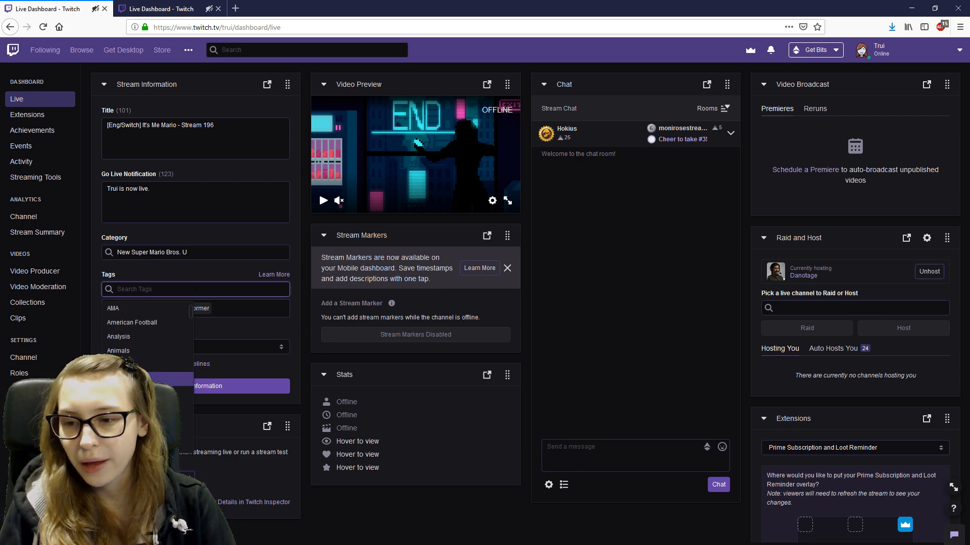
{"action": "left_click", "coordinate": [135, 309]}
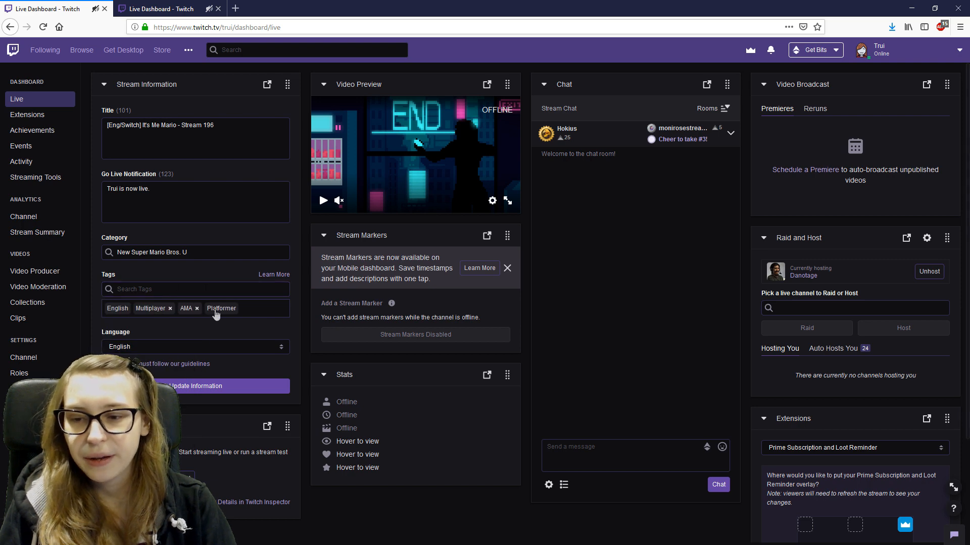